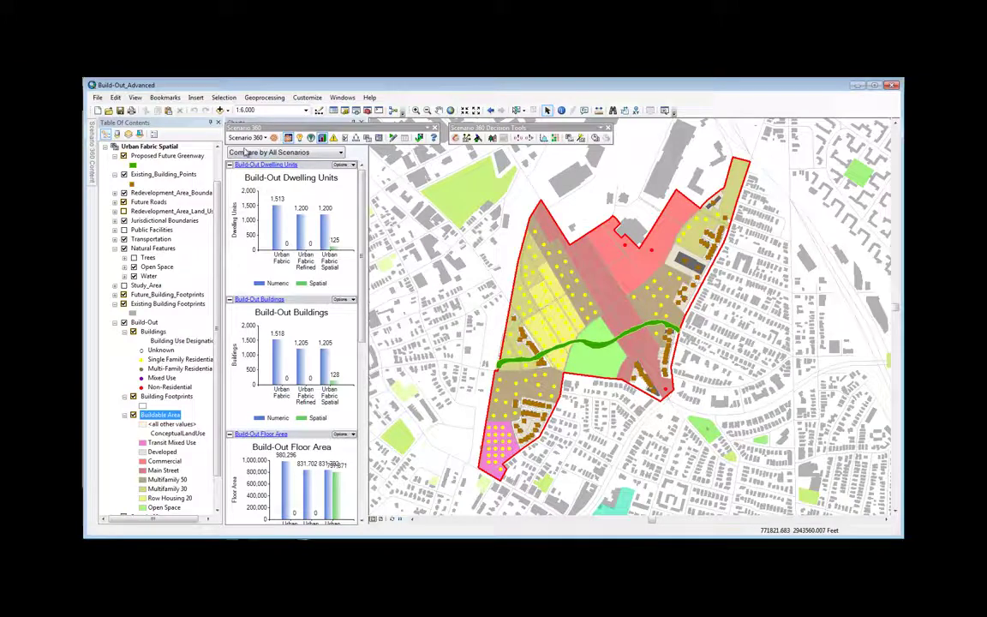
- Launch the Build-Out Wizard from the Scenario 360 Tools menu
left_click(246, 139)
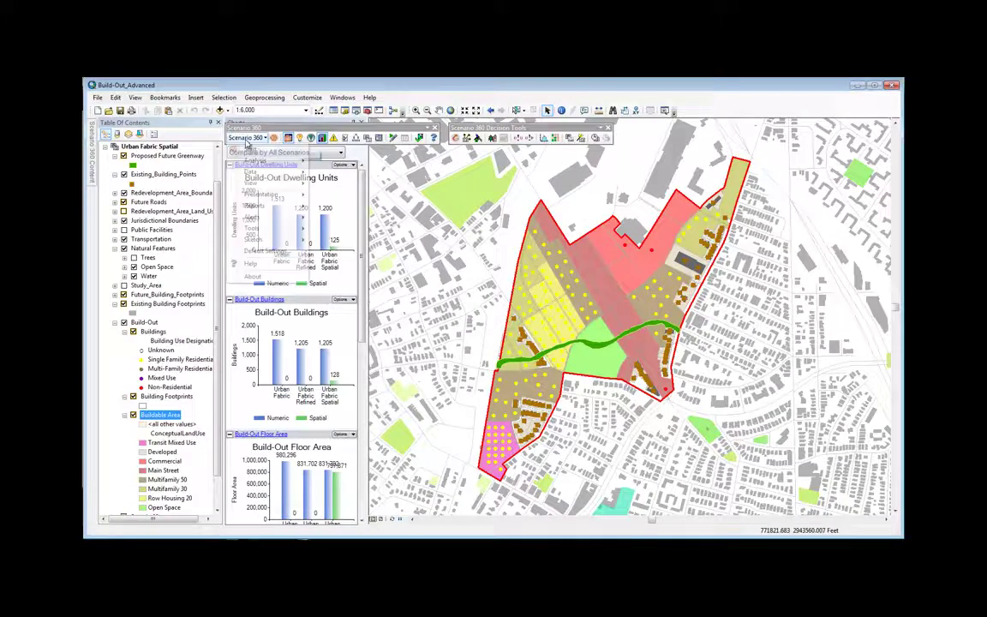
mouse_move(255, 230)
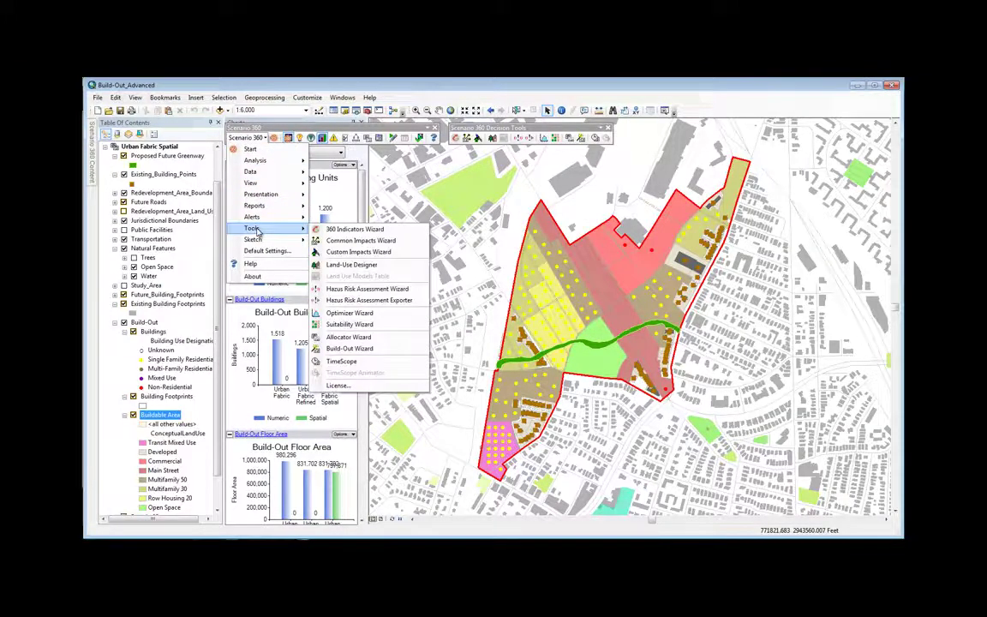
left_click(351, 348)
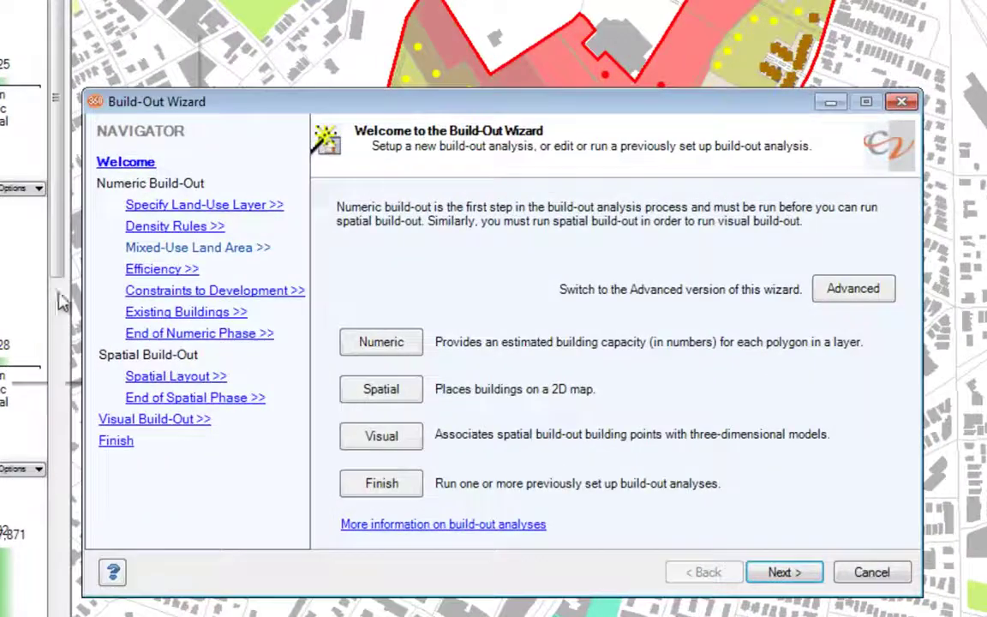
- Choose the Advanced build-out option and advance to the Density Rules step
left_click(856, 289)
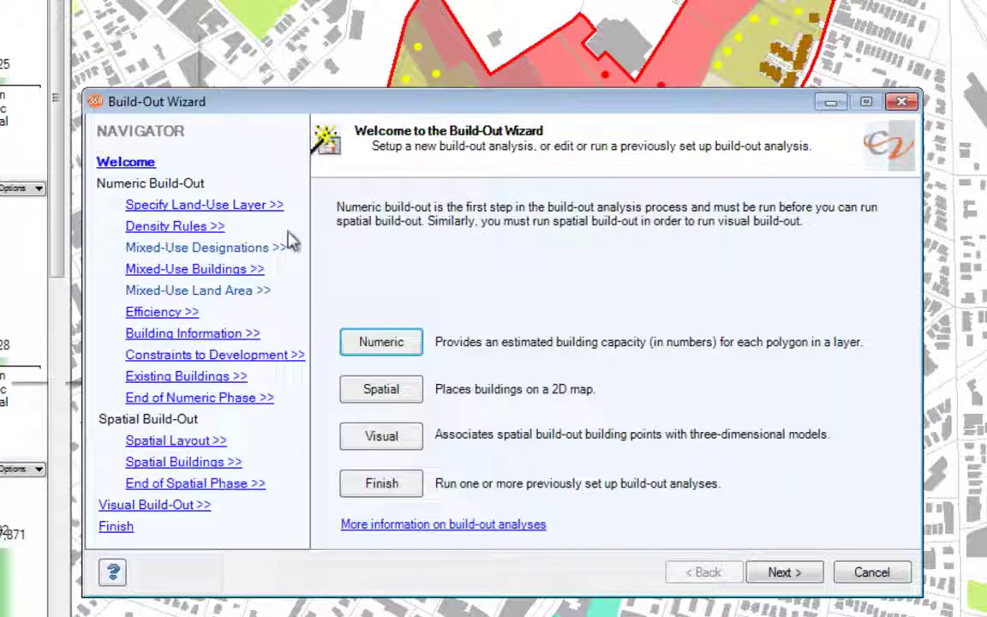
left_click(180, 228)
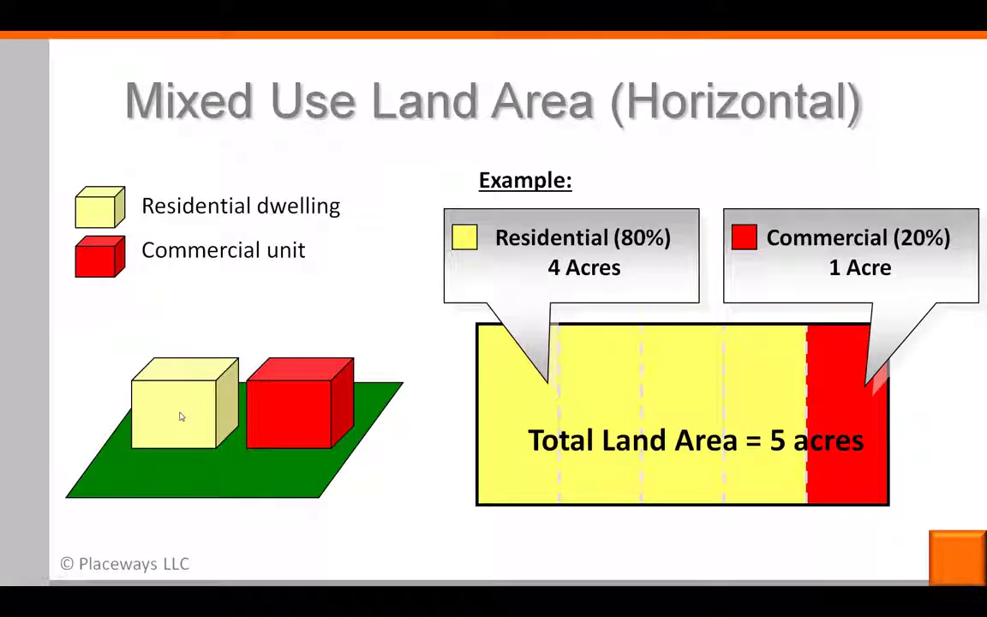
- Step the tutorial slideshow past Mixed Use Land Area (Horizontal) to the Transit Mixed Use slide
left_click(284, 419)
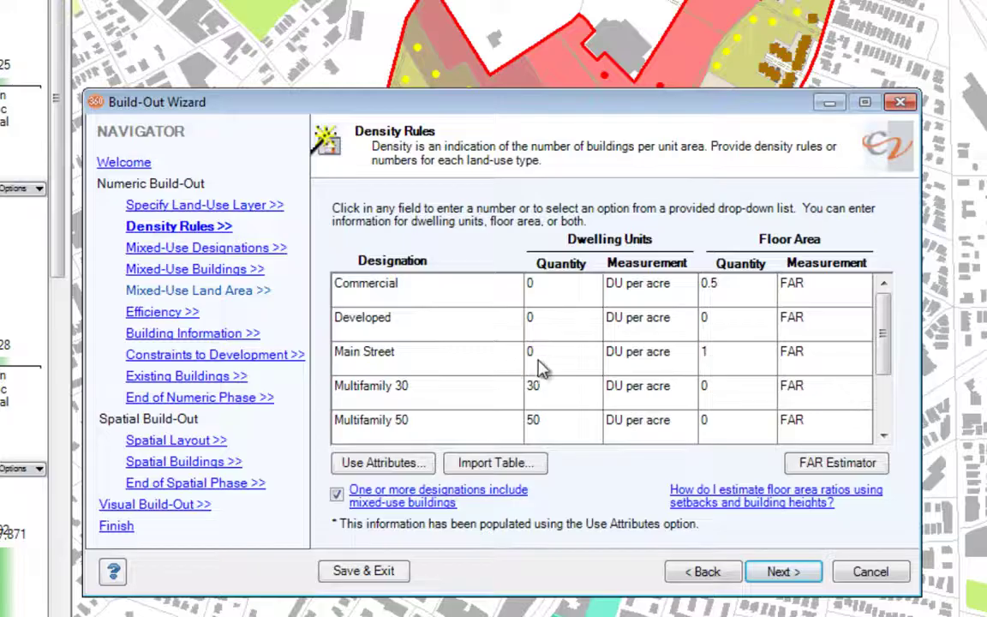
- Flag Main Street as containing mixed-use buildings and continue to its Mixed-Use Buildings page
left_click(734, 357)
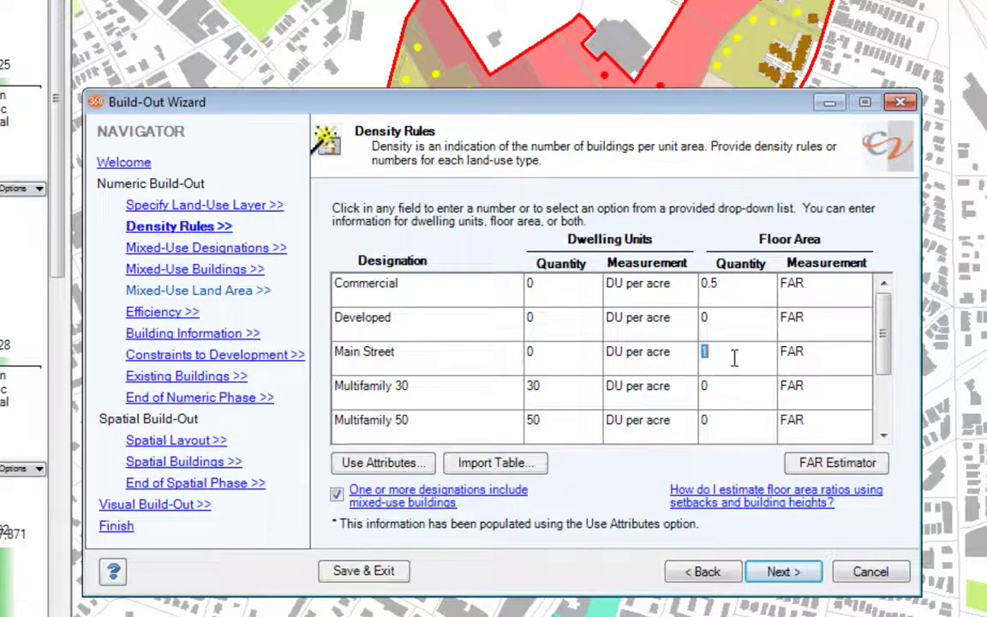
left_click(781, 572)
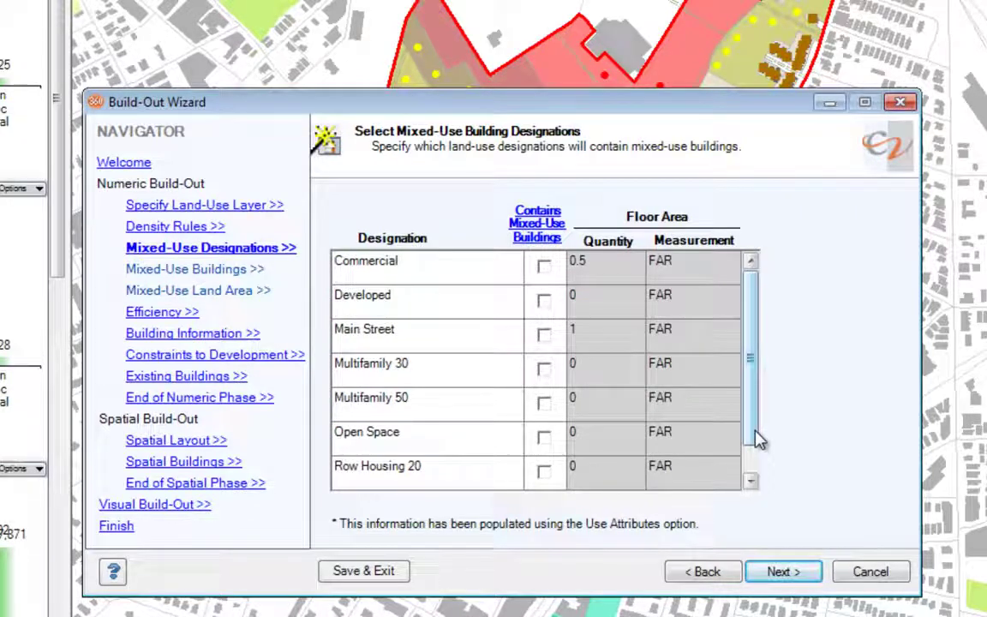
left_click(545, 335)
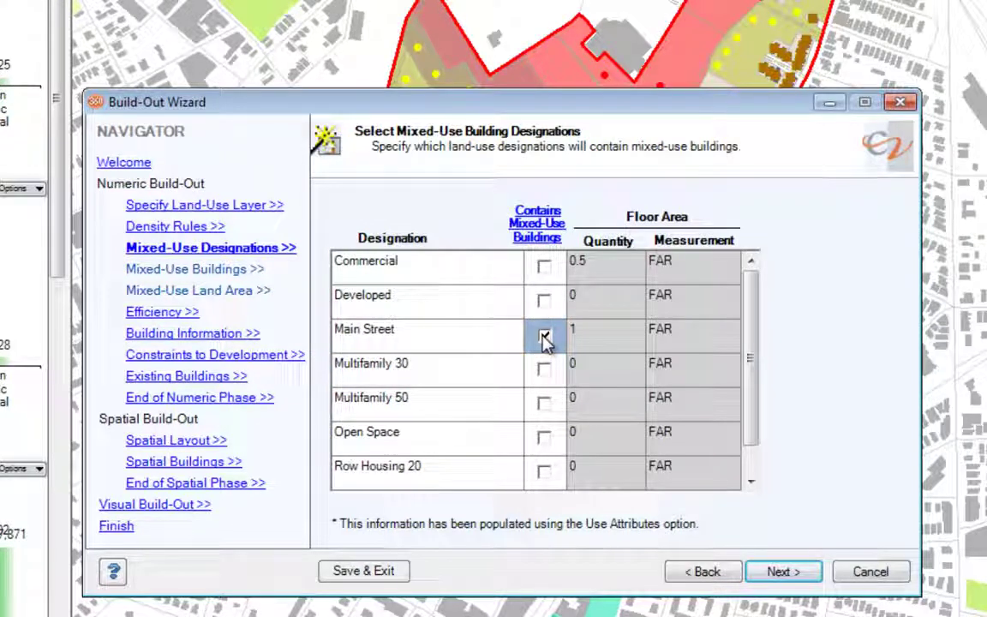
left_click(784, 574)
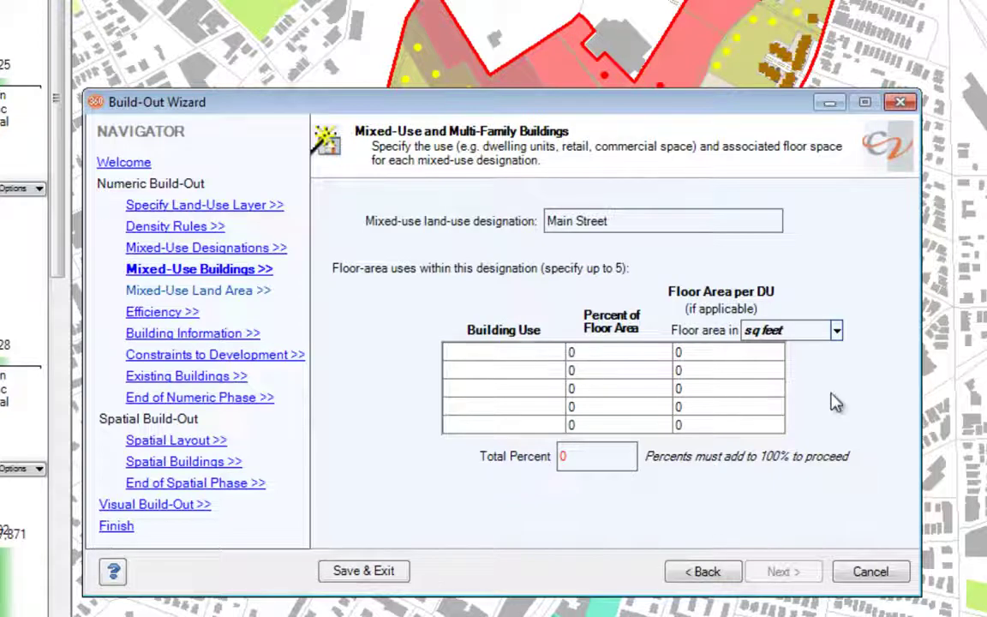
- Give Retail 10% and Office 20% of Main Street's floor area
type("Retail")
left_click(651, 353)
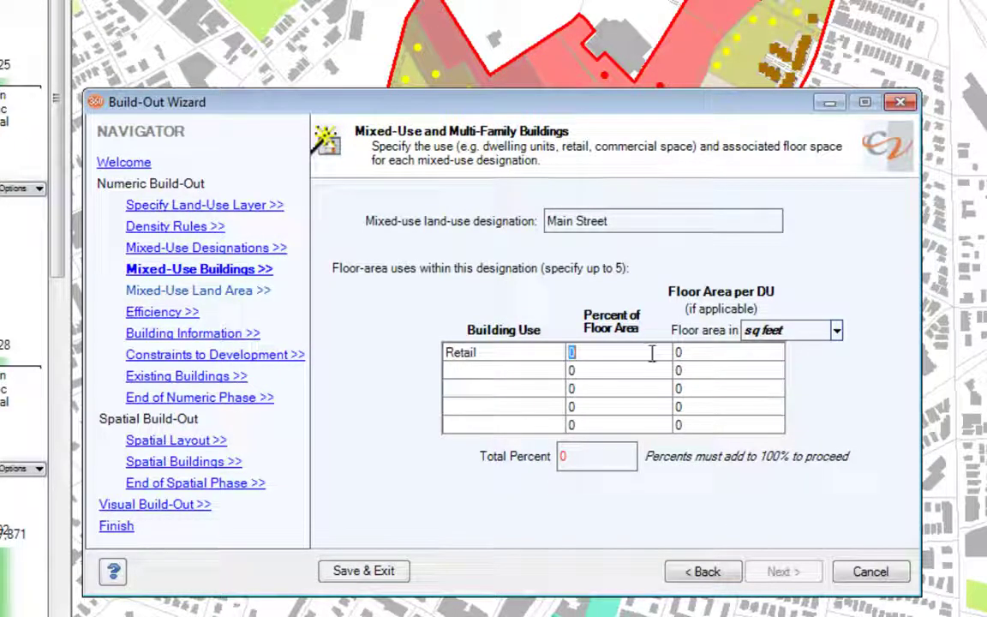
type("10")
key("Tab")
key("Tab")
type("Office")
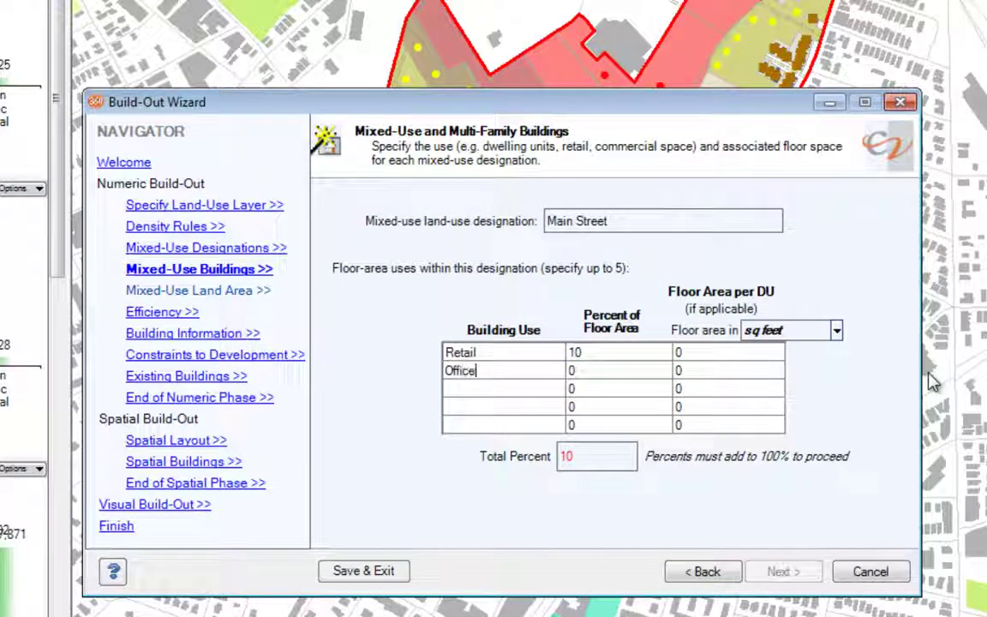
left_click(644, 368)
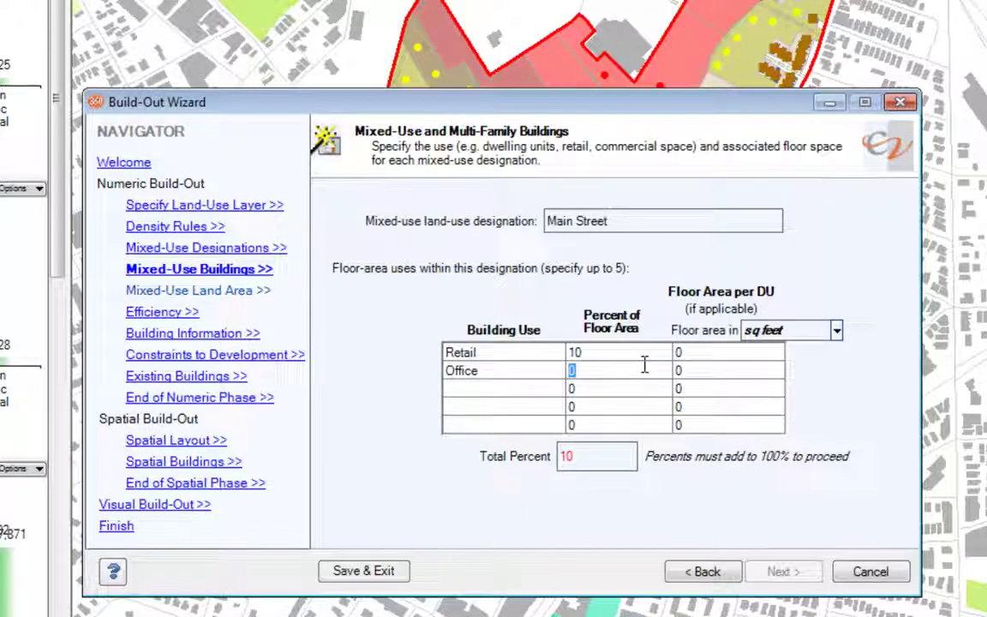
type("20")
- Add Studios 20%, One Bedroom 20% and Two Bedroom 30% as further uses
left_click(493, 396)
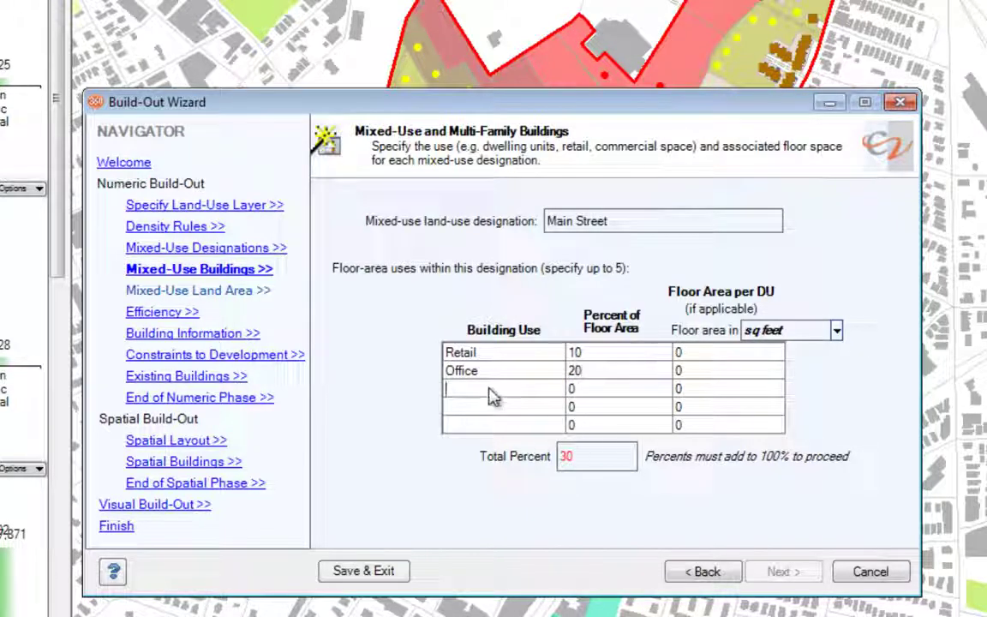
type("Studio")
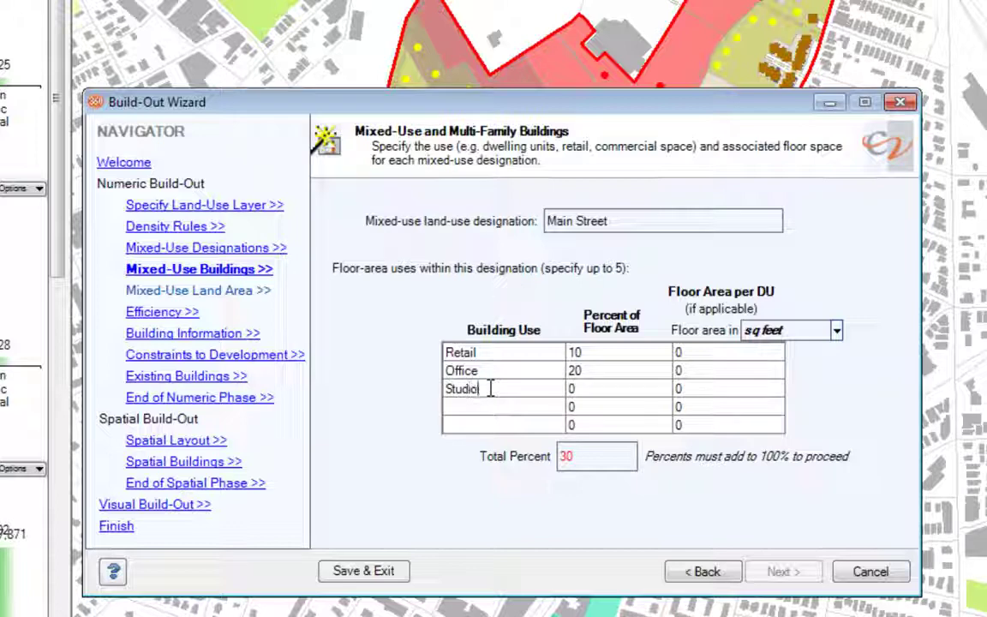
type("s")
key("Tab")
type("20")
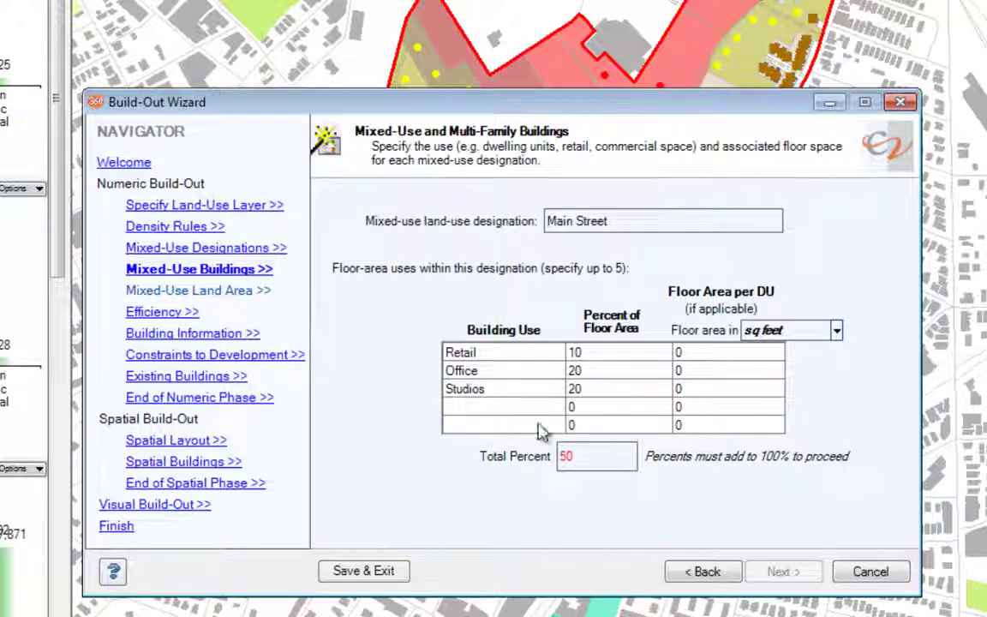
left_click(470, 407)
type("One")
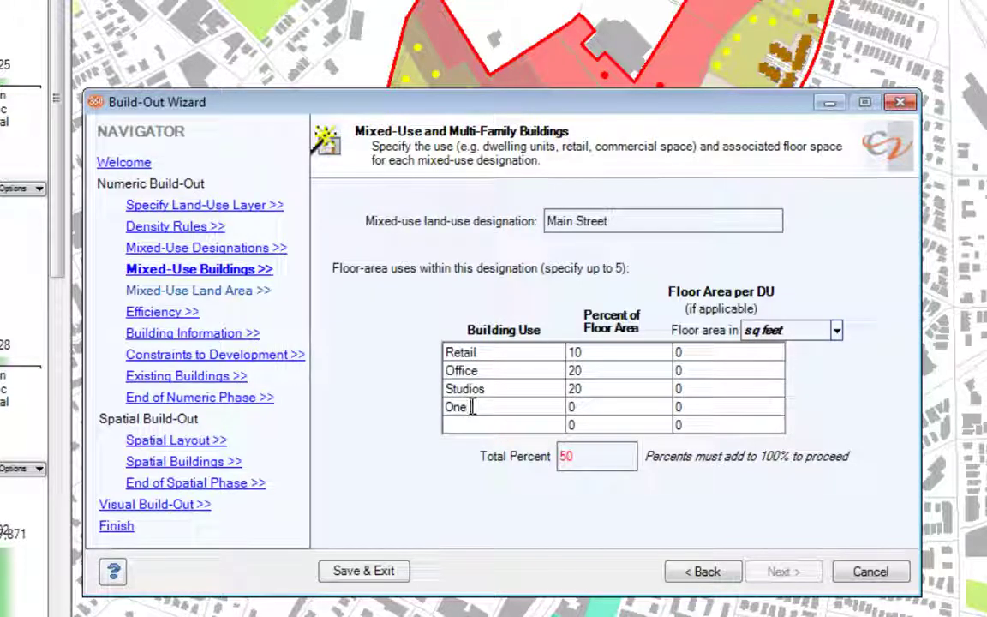
type(" Bedroom")
key("Tab")
type("20")
key("Tab")
key("Tab")
type("Two Be")
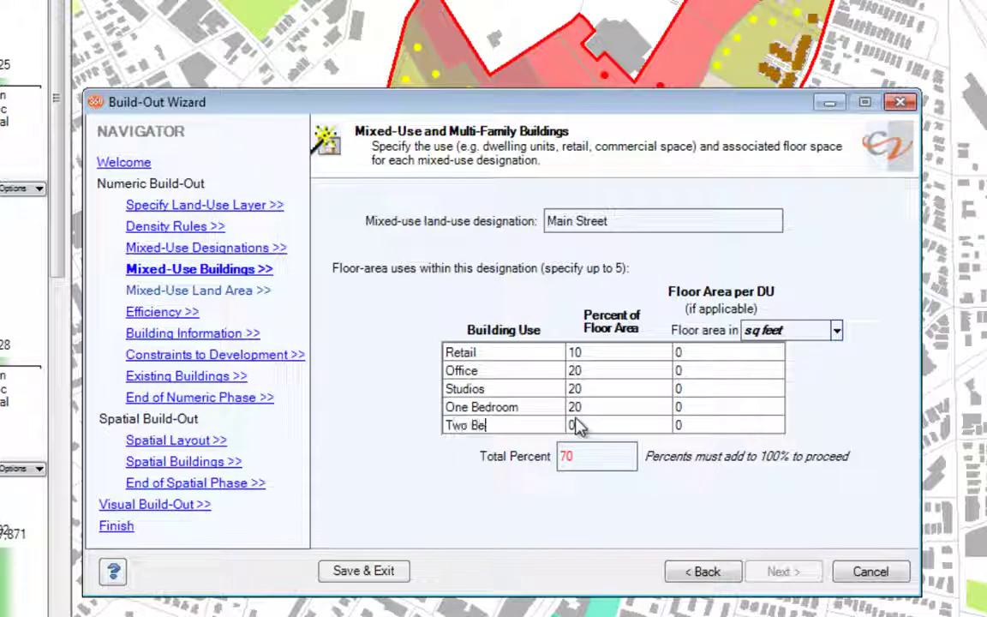
type("droom")
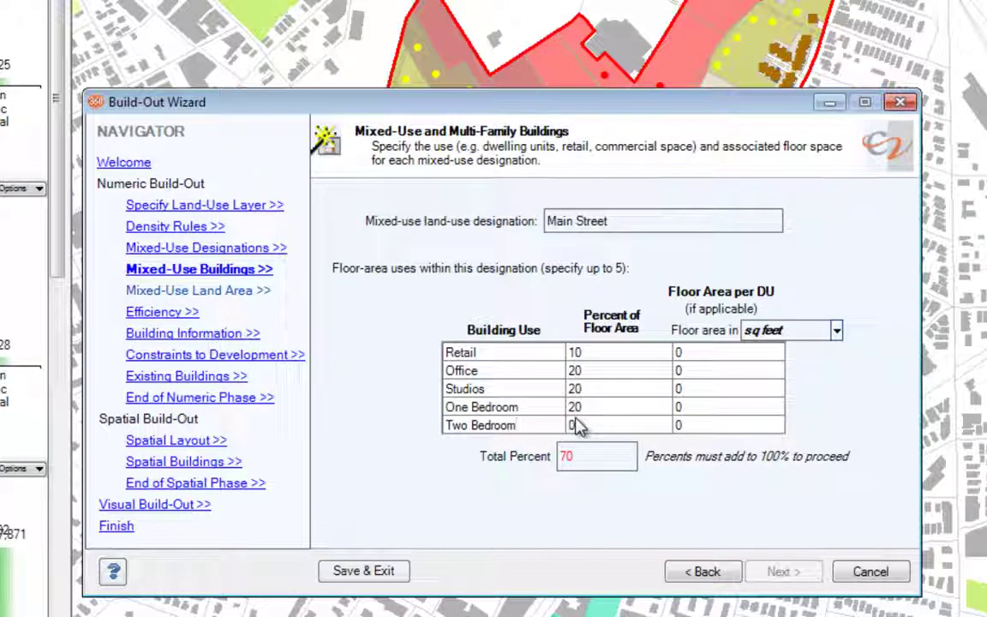
key("Tab")
type("3")
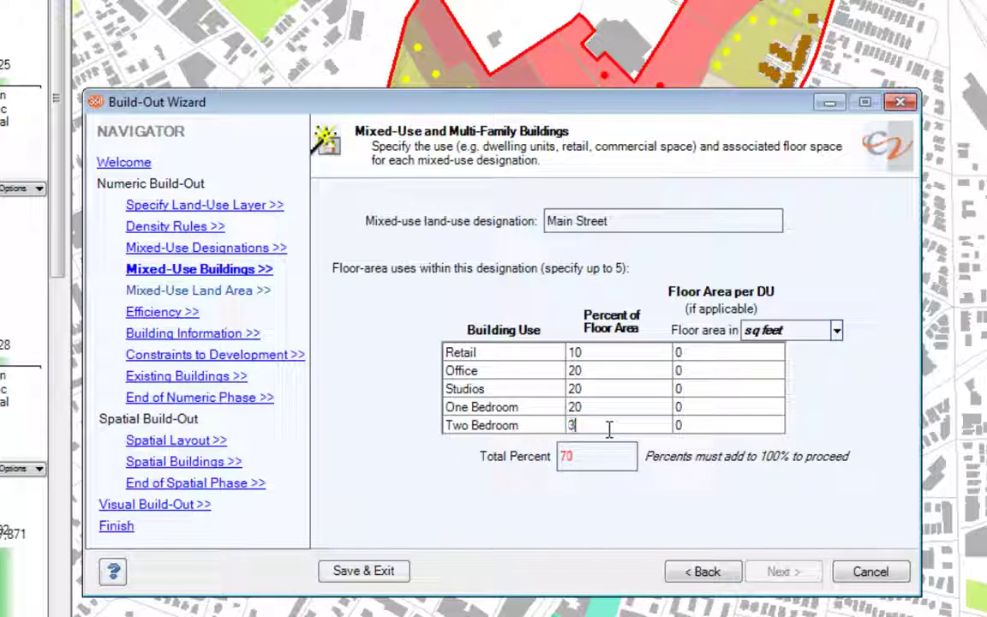
type("0")
- Set floor area per dwelling to 700, 1000 and 1300 sq ft for Studios, One and Two Bedroom
left_click(719, 391)
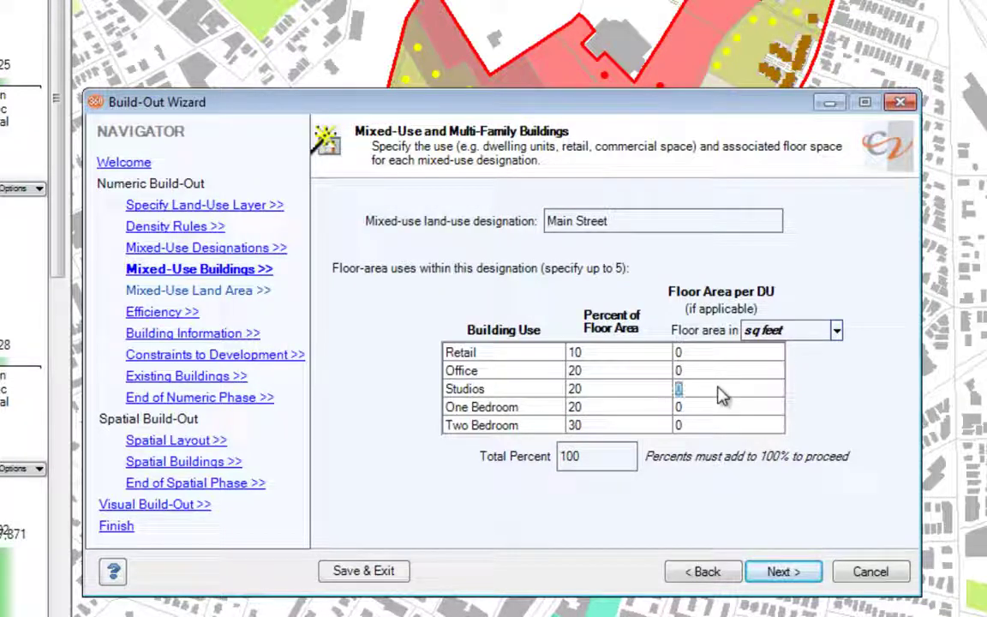
type("70")
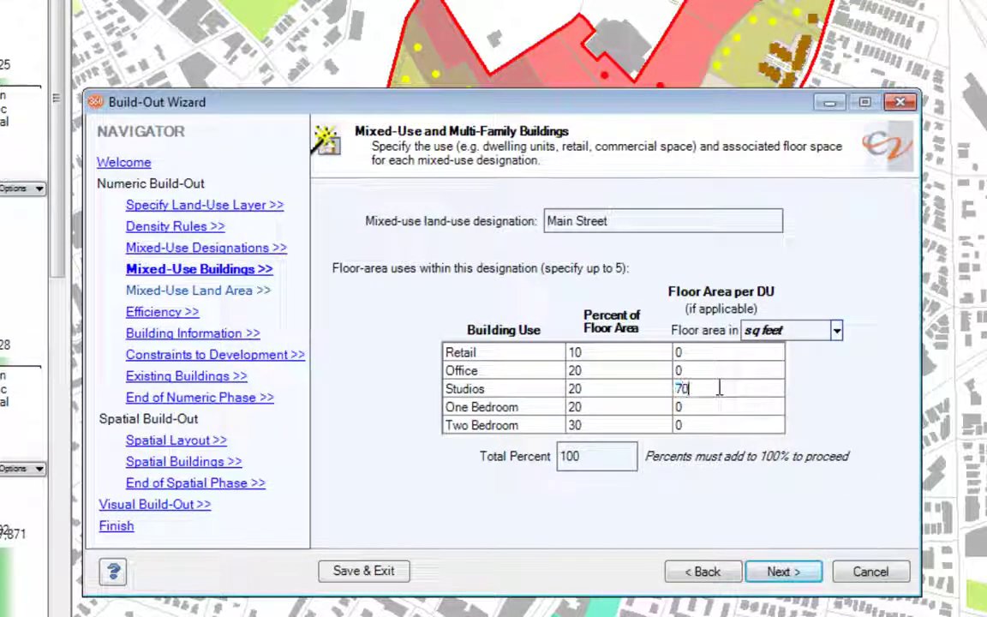
type("0")
left_click(719, 407)
type("1000")
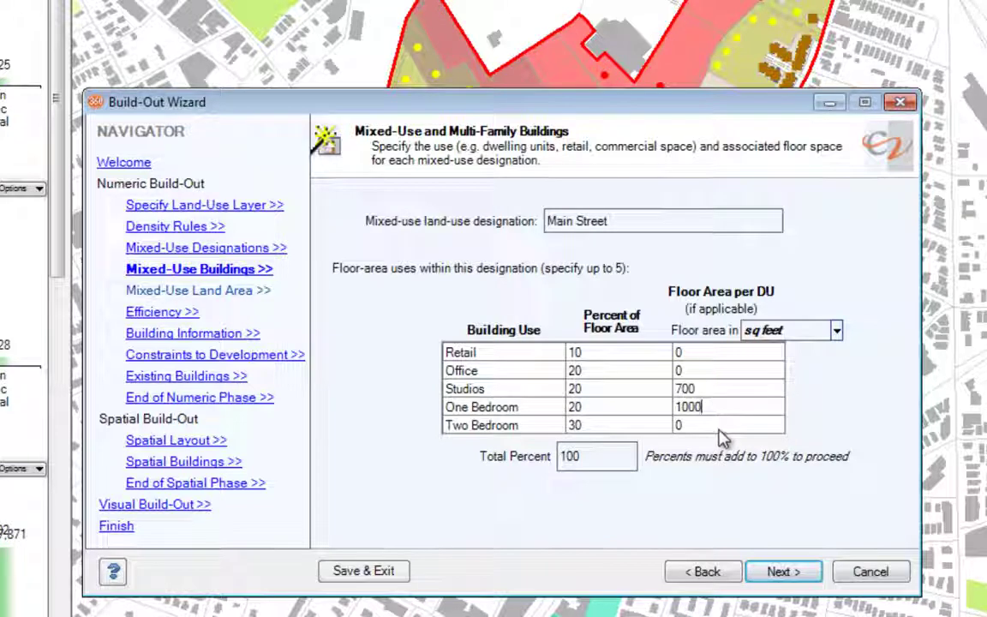
left_click(721, 425)
type("1300")
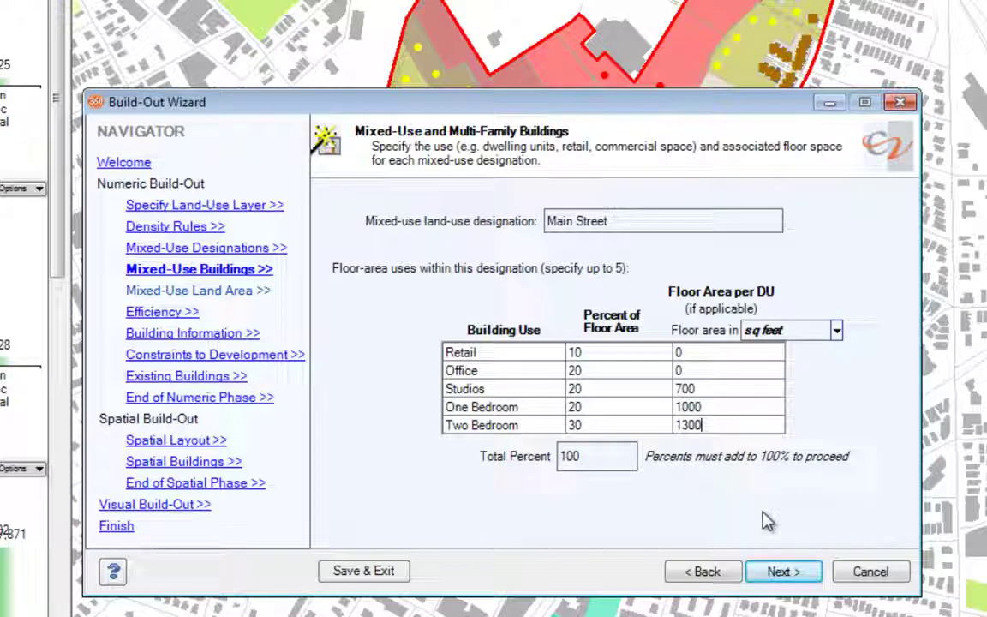
- Continue to the Building Information page and move the wizard down to uncover the map
left_click(197, 336)
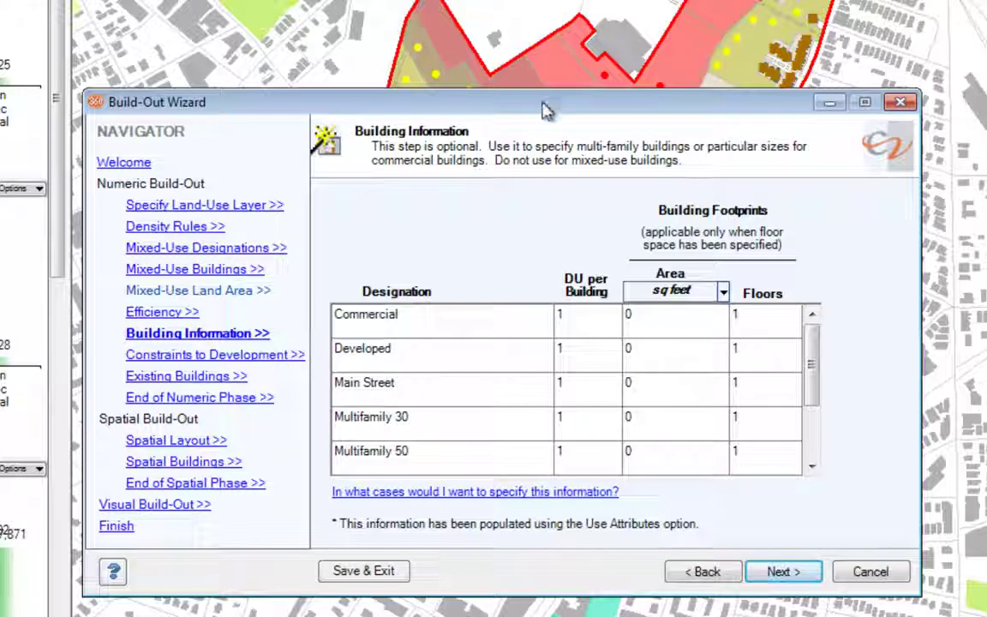
left_click_drag(547, 110, 535, 514)
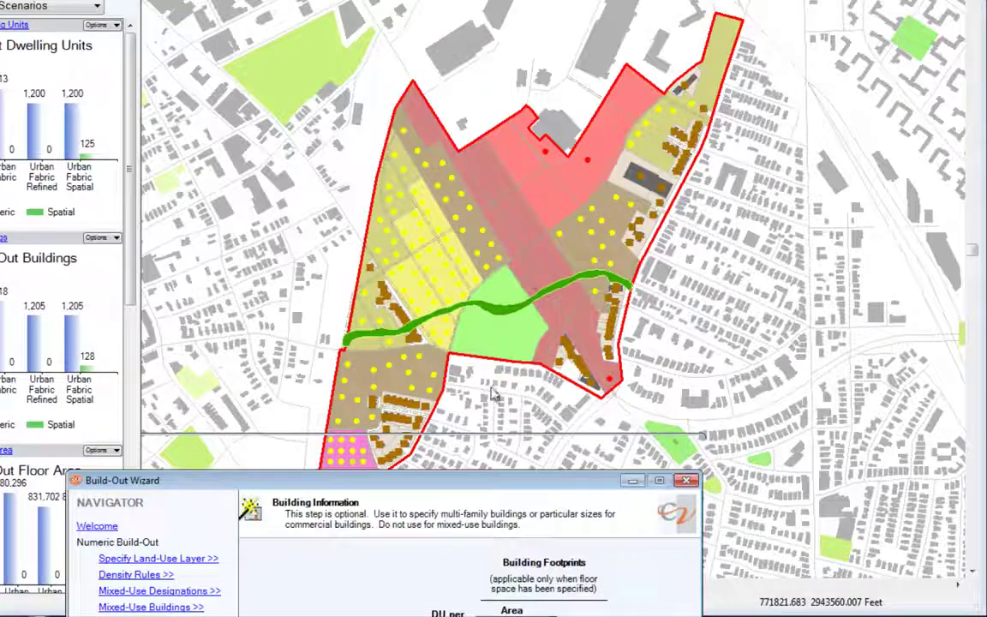
- Bring the wizard back over the map and proceed to the Spatial Buildings page
left_click_drag(451, 480, 510, 131)
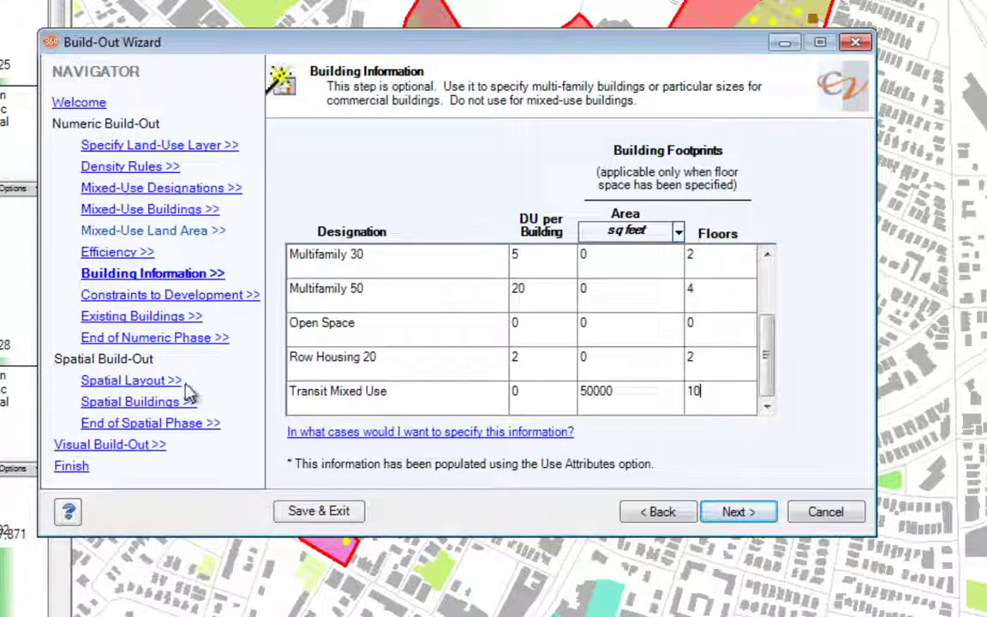
left_click(150, 409)
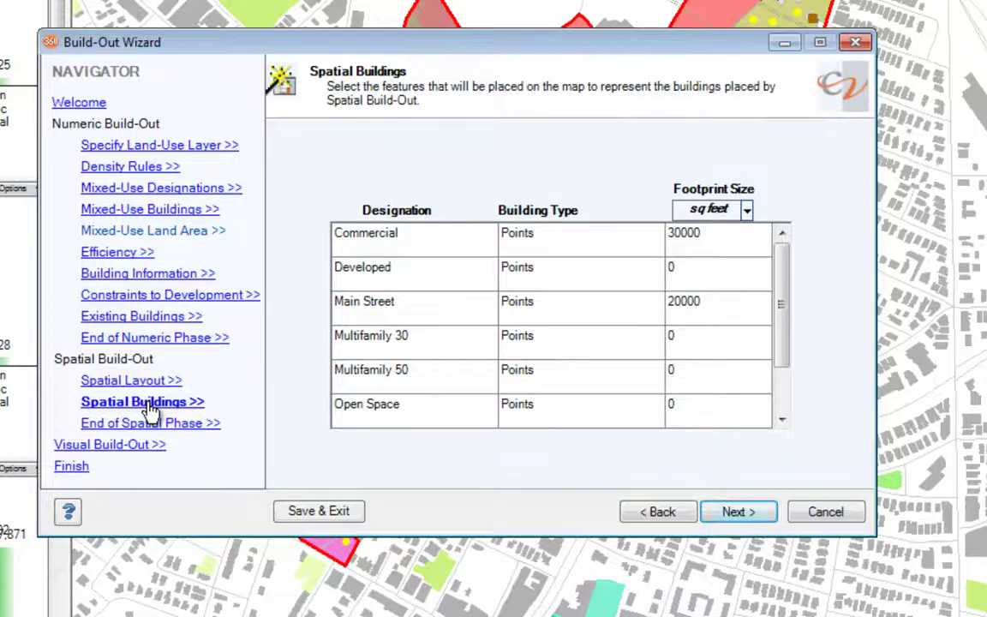
- Set Building Type to Footprints for Commercial, Developed and Main Street
left_click(583, 237)
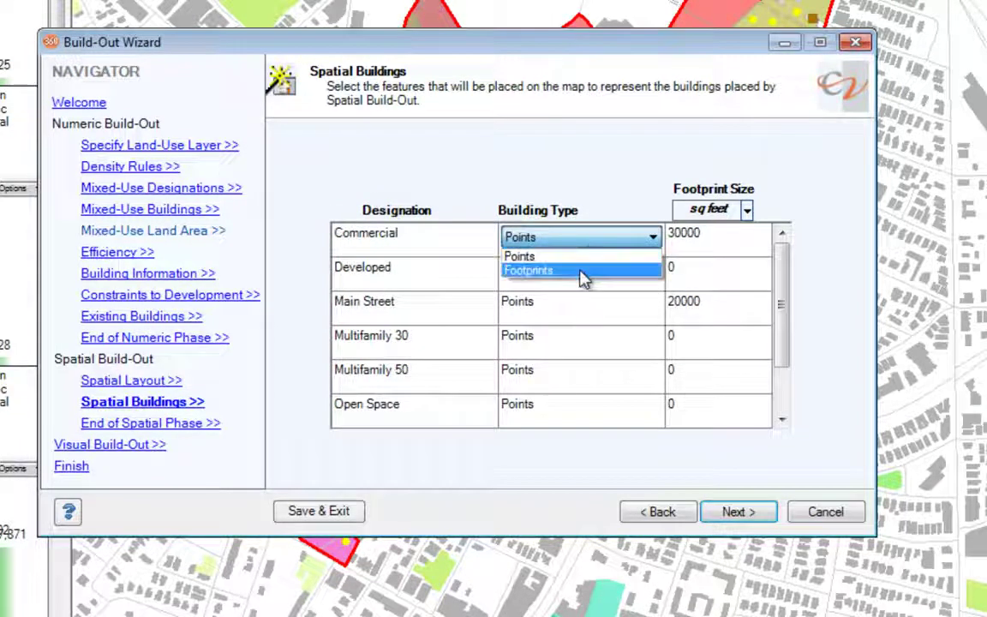
left_click(583, 275)
left_click(582, 276)
left_click(588, 281)
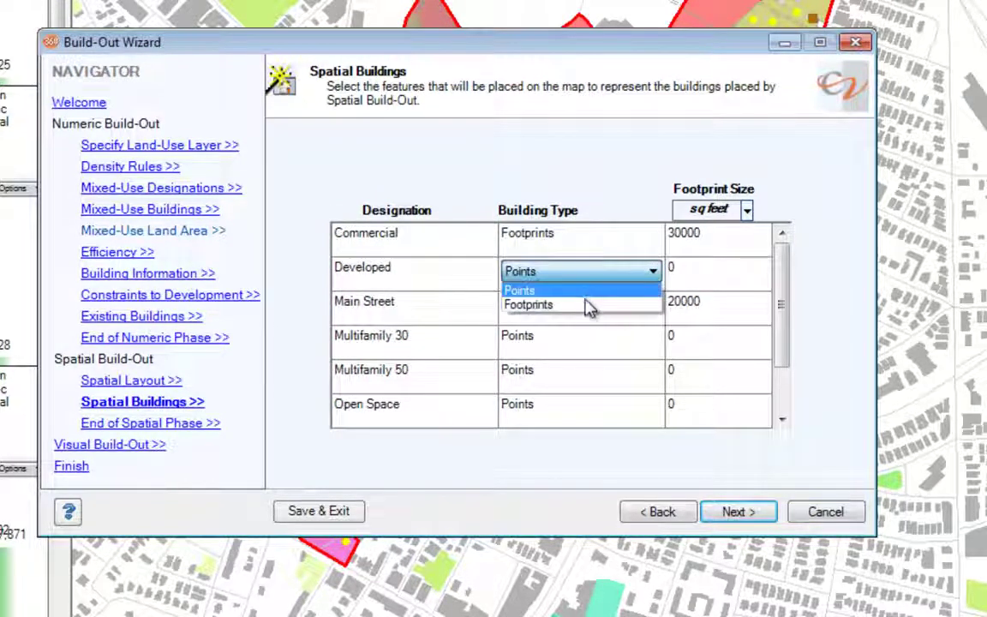
left_click(588, 304)
left_click(589, 316)
left_click(587, 310)
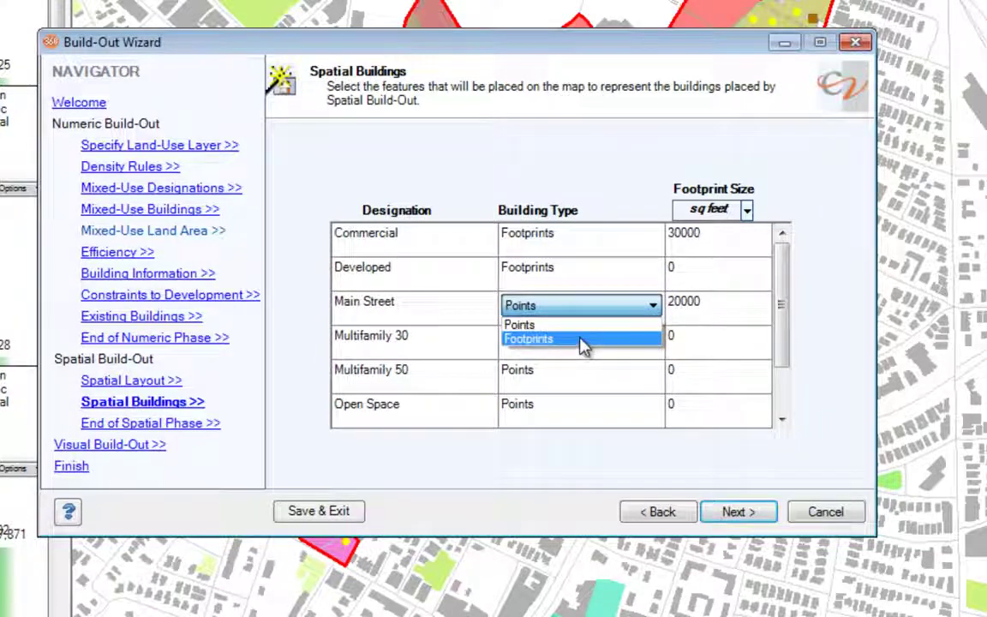
left_click(583, 340)
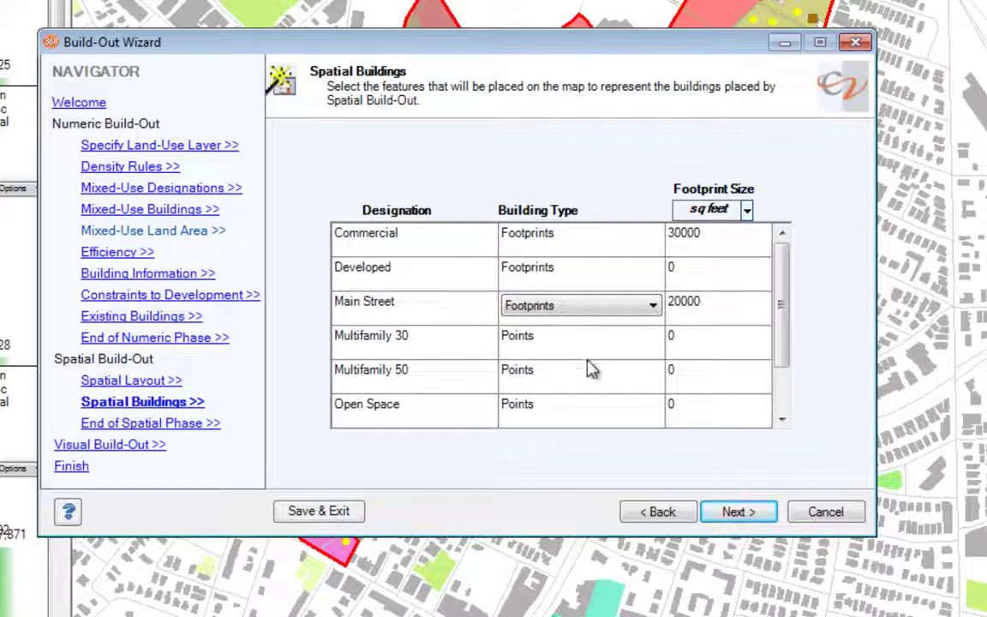
left_click_drag(781, 328, 784, 367)
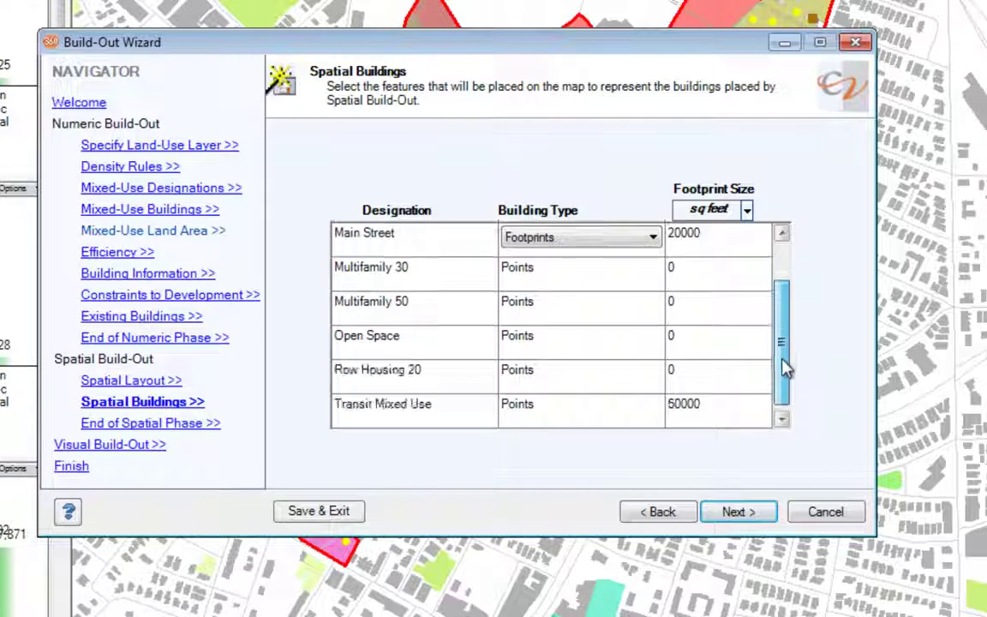
- Switch Transit Mixed Use to Footprints and advance to the End of Spatial Phase page
left_click(579, 416)
left_click(579, 417)
left_click(577, 441)
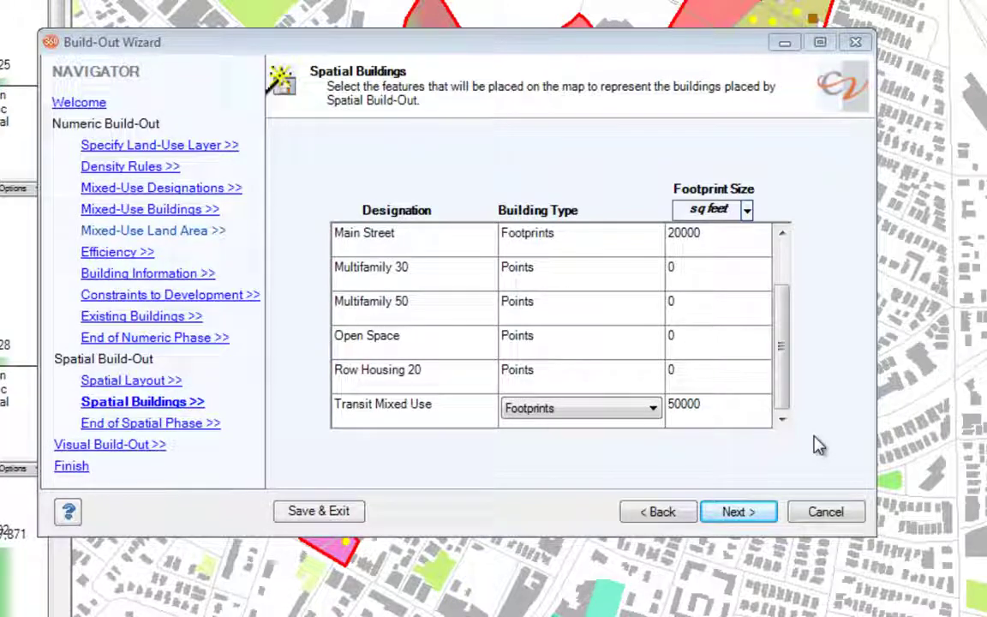
left_click(749, 513)
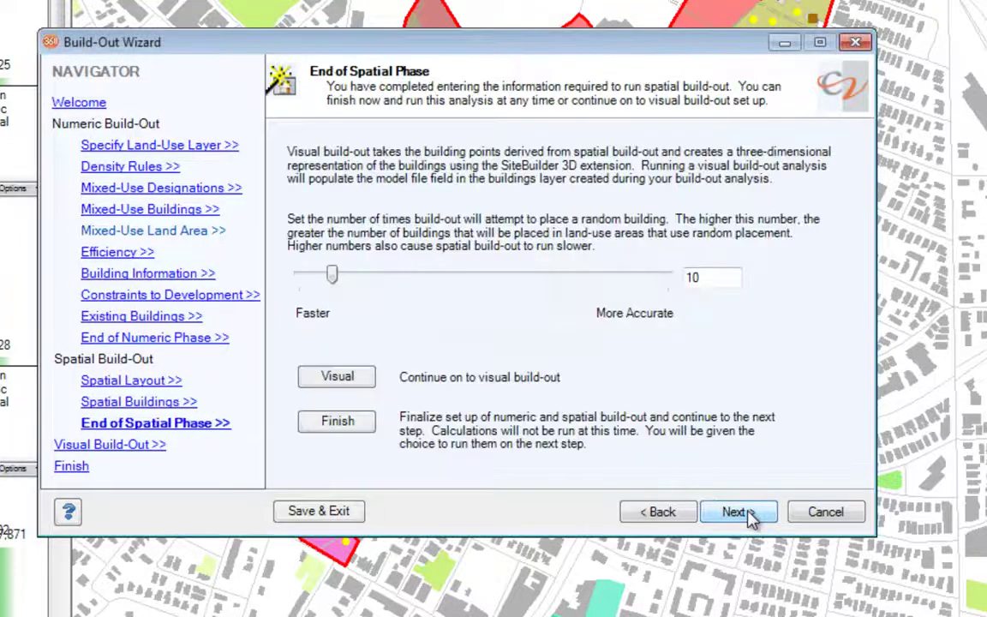
- On the Finish page, include Numeric and Visual build-out and run it
left_click(319, 420)
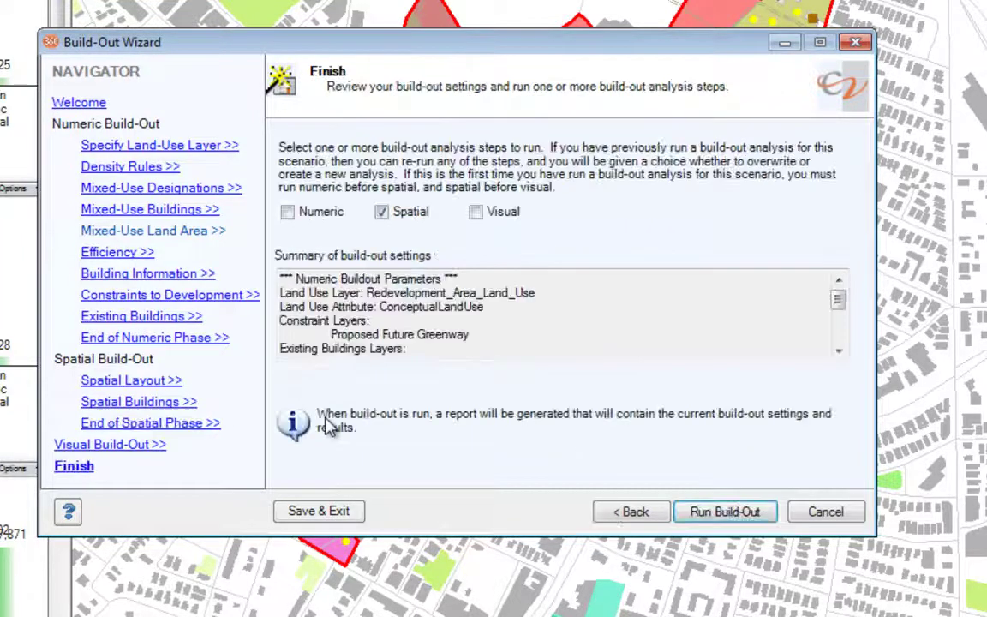
left_click(288, 211)
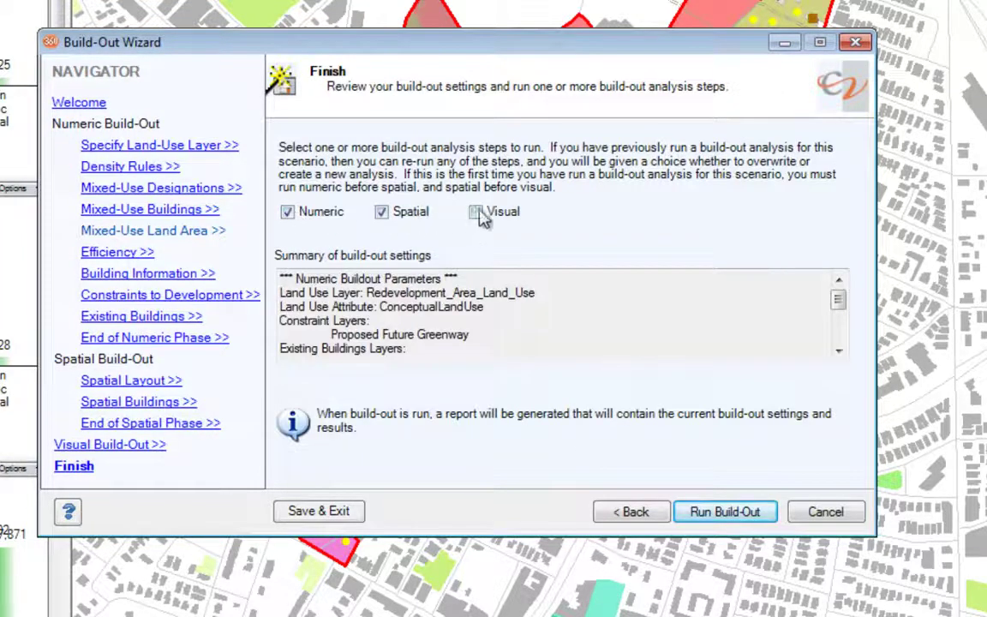
left_click(474, 211)
left_click(726, 511)
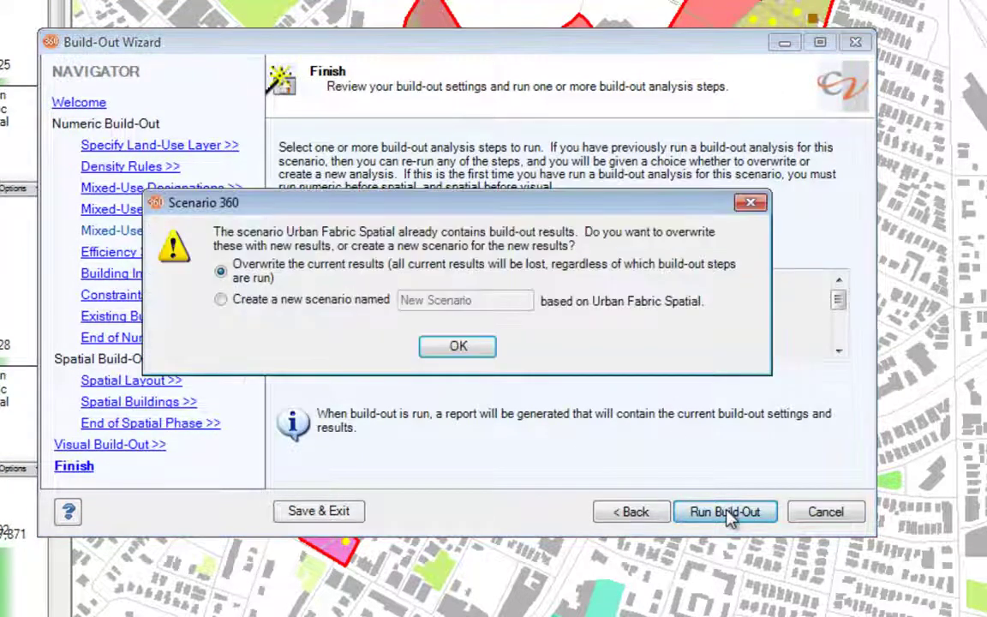
- Save the results as a new scenario named 'Urban Fabric Advanced'
left_click(292, 302)
left_click(480, 301)
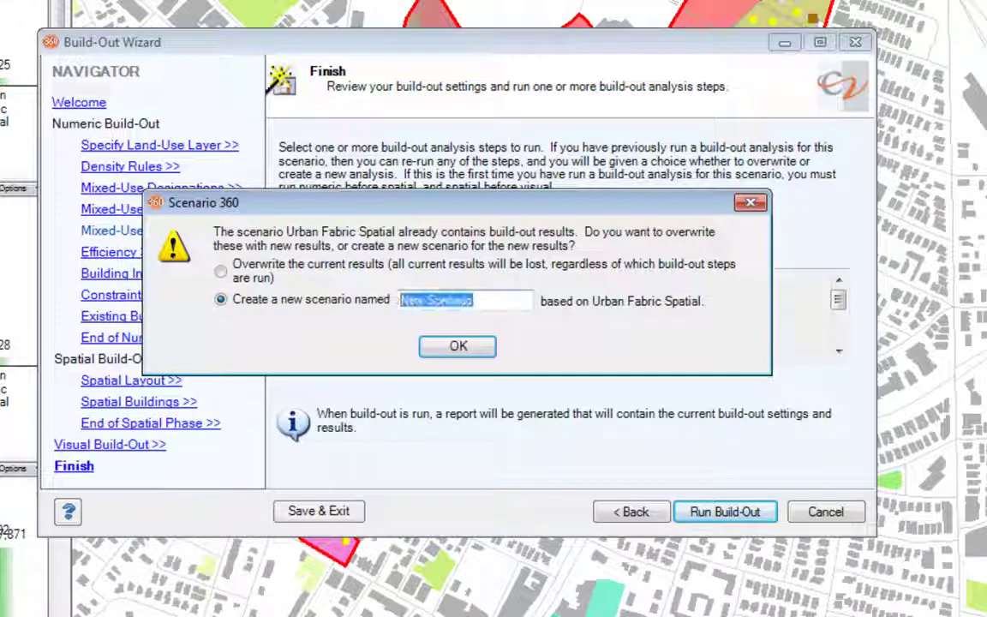
type("Urban Fa")
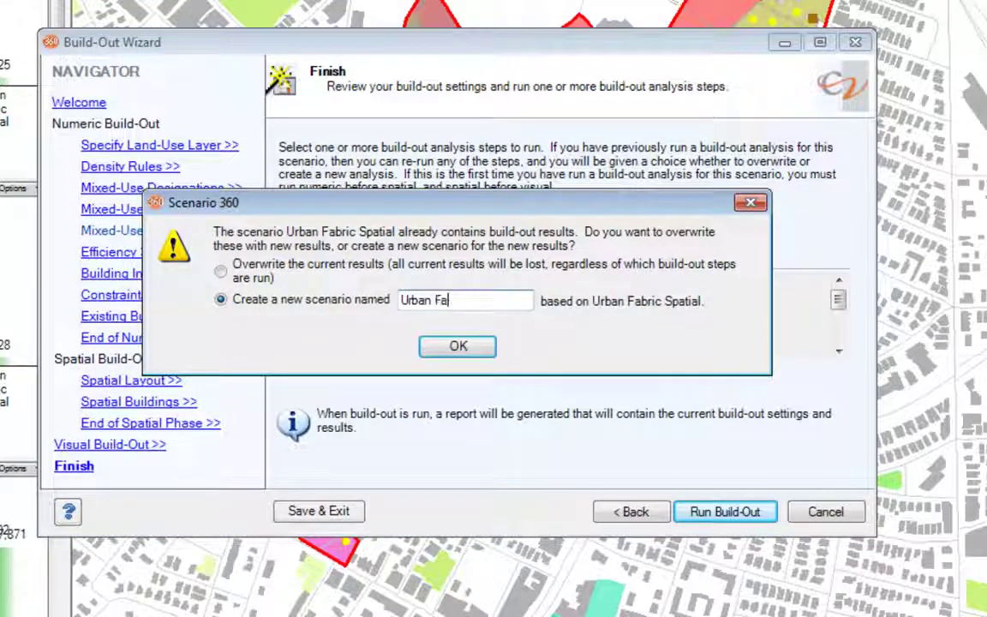
type("bric Advanced")
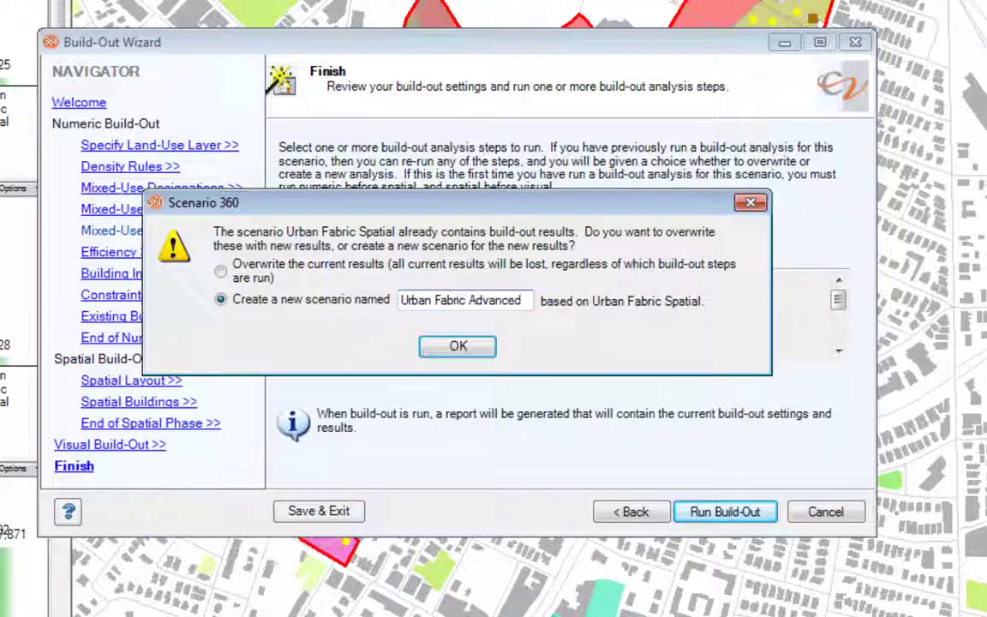
key("Return")
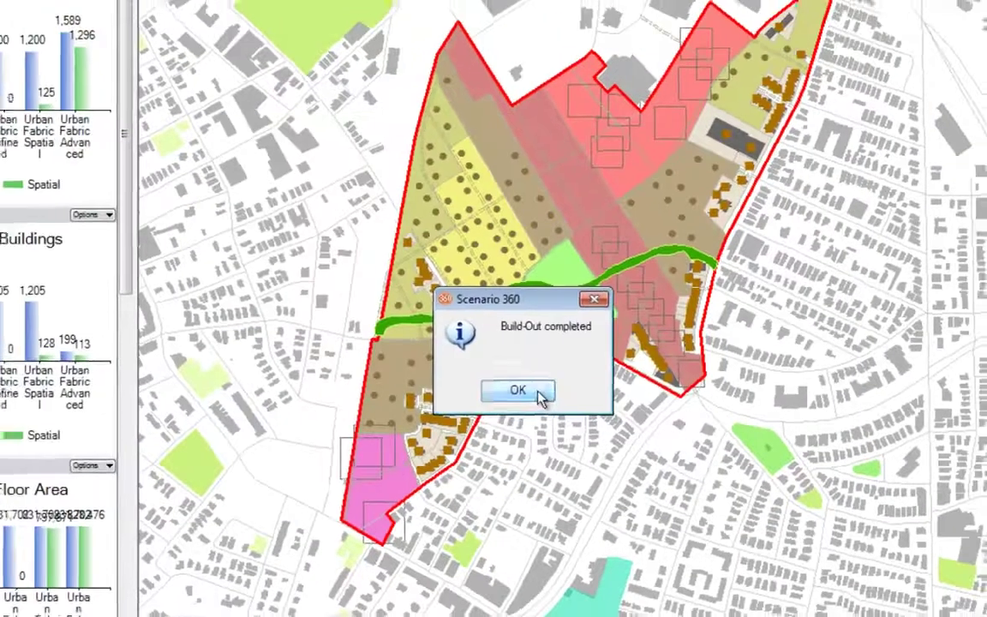
- Dismiss the completion notice and open the Building Footprints attribute table
left_click(539, 393)
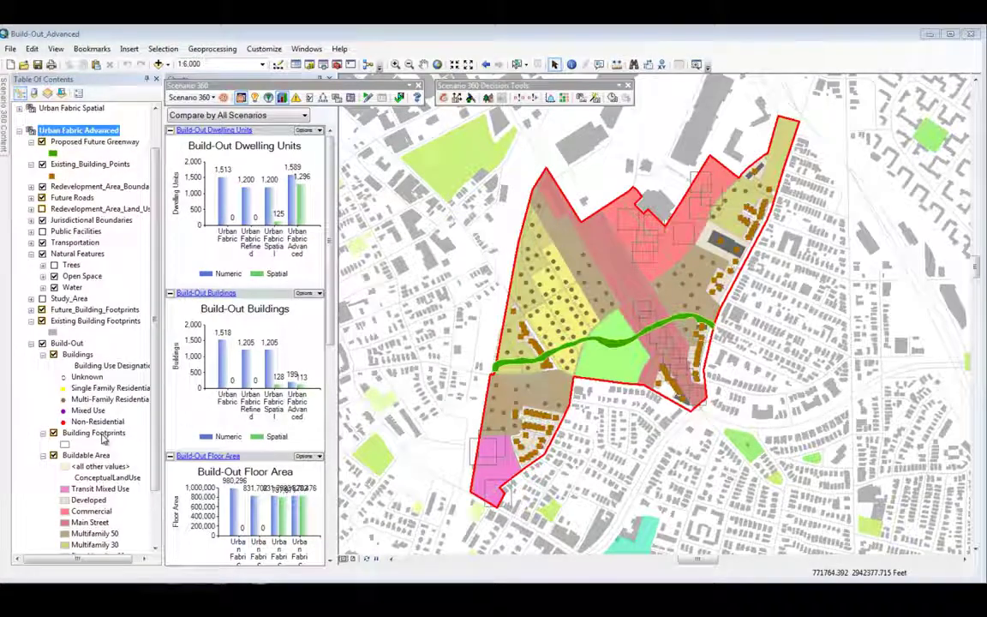
left_click(95, 433)
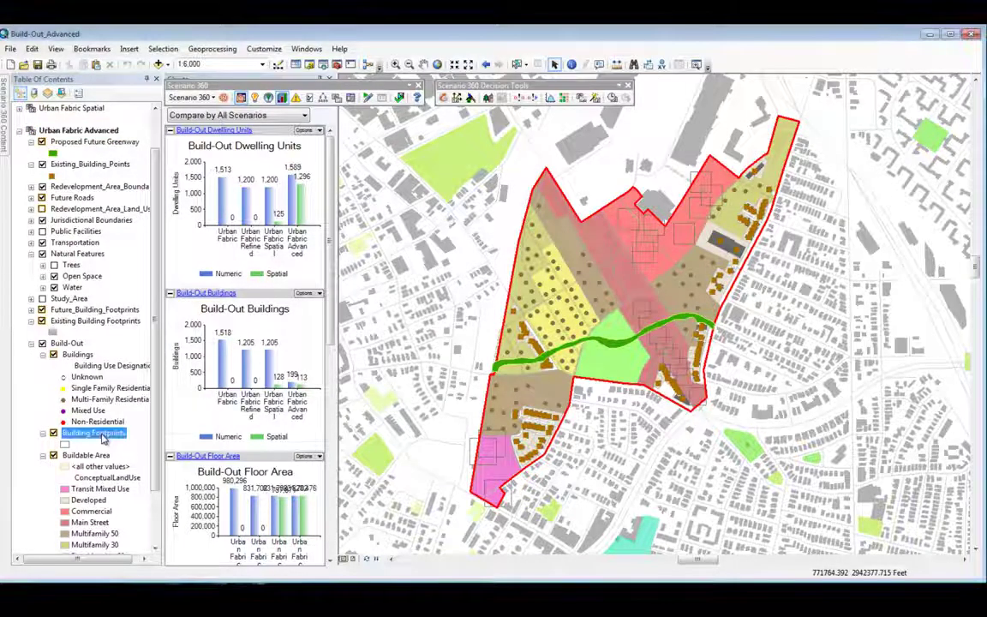
right_click(101, 437)
left_click(148, 470)
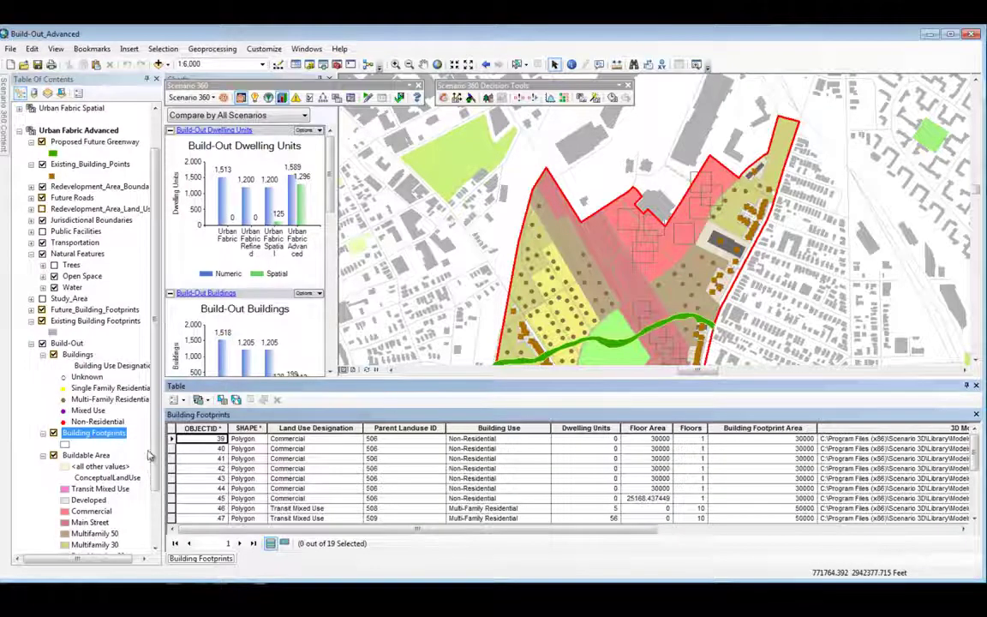
- Open the Buildings attribute table and dock it stacked with Building Footprints
left_click(77, 354, "ctrl")
right_click(83, 357)
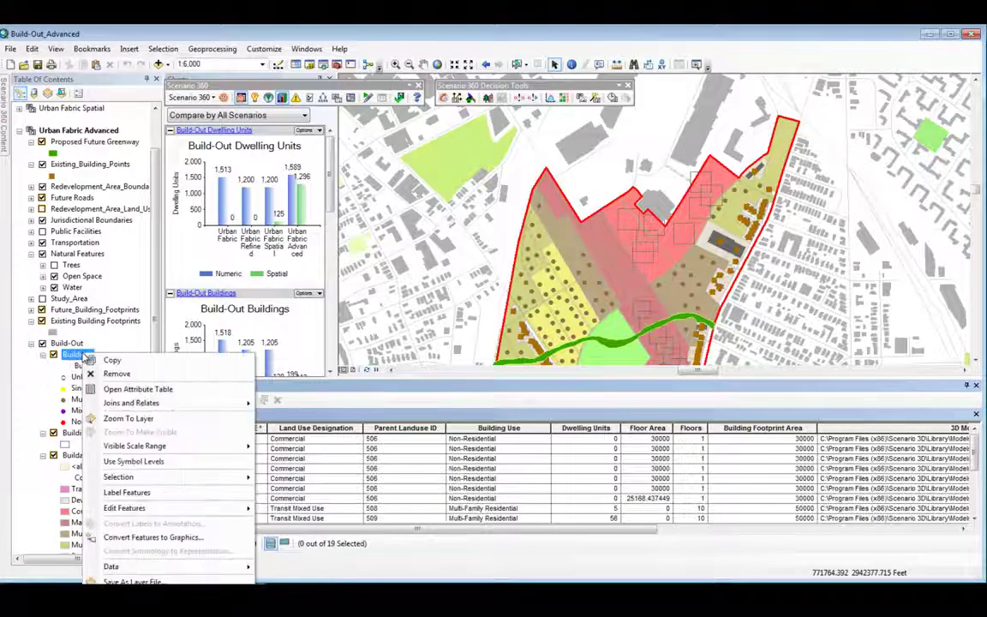
left_click(120, 387)
left_click_drag(253, 559, 574, 470)
left_click_drag(514, 373, 568, 301)
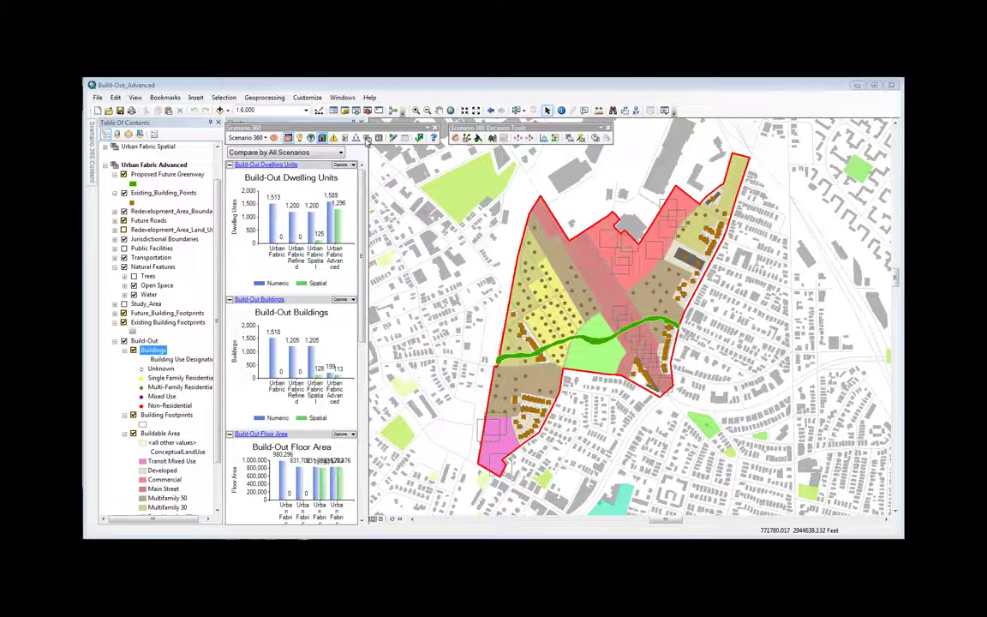
- Compare Urban Fabric Spatial (left) with Urban Fabric Advanced (right) in Scenario Comparison
left_click(367, 140)
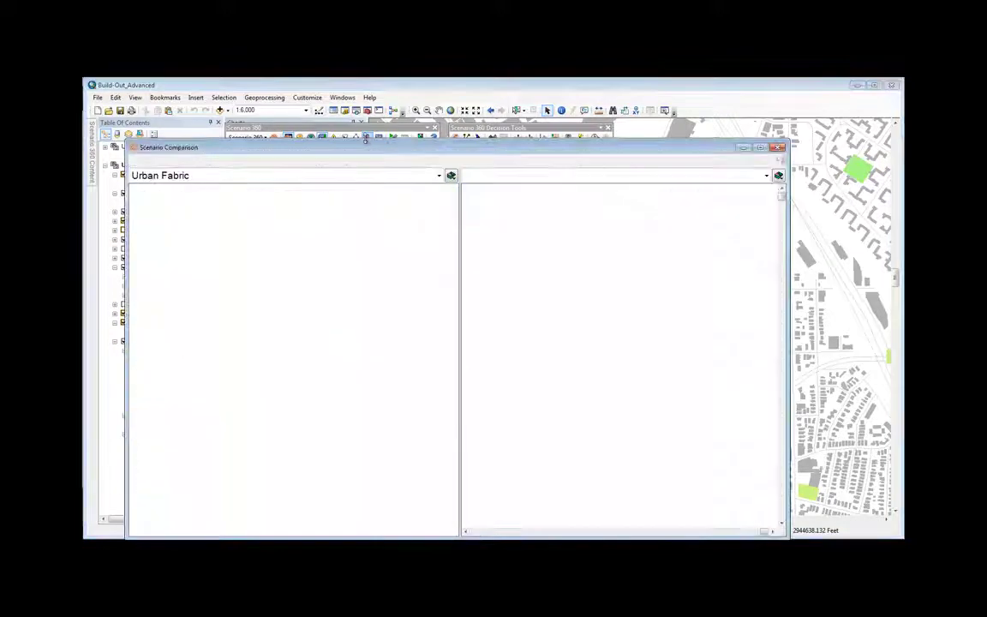
left_click(438, 176)
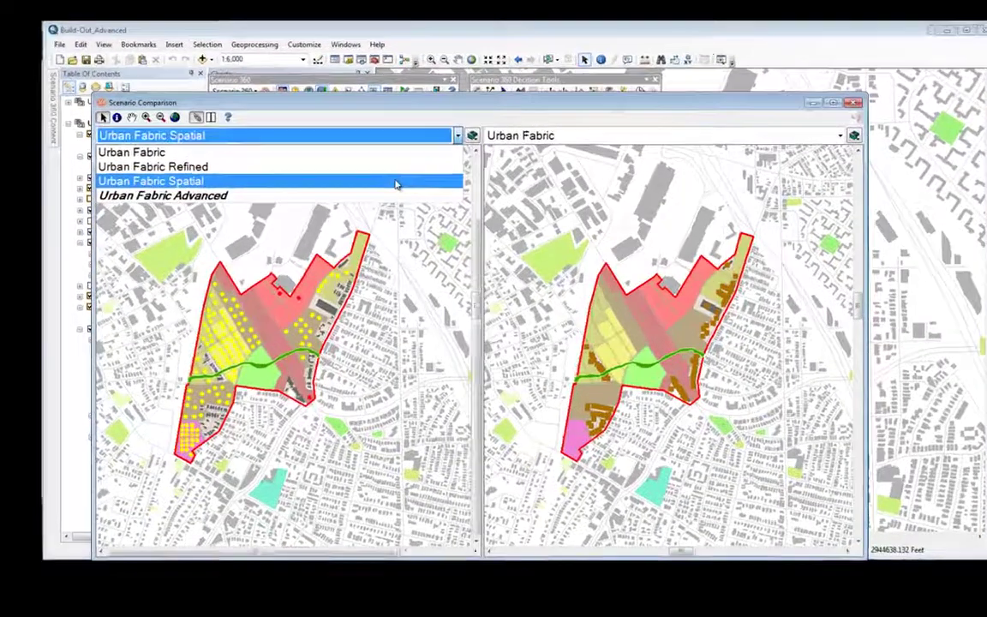
left_click(385, 213)
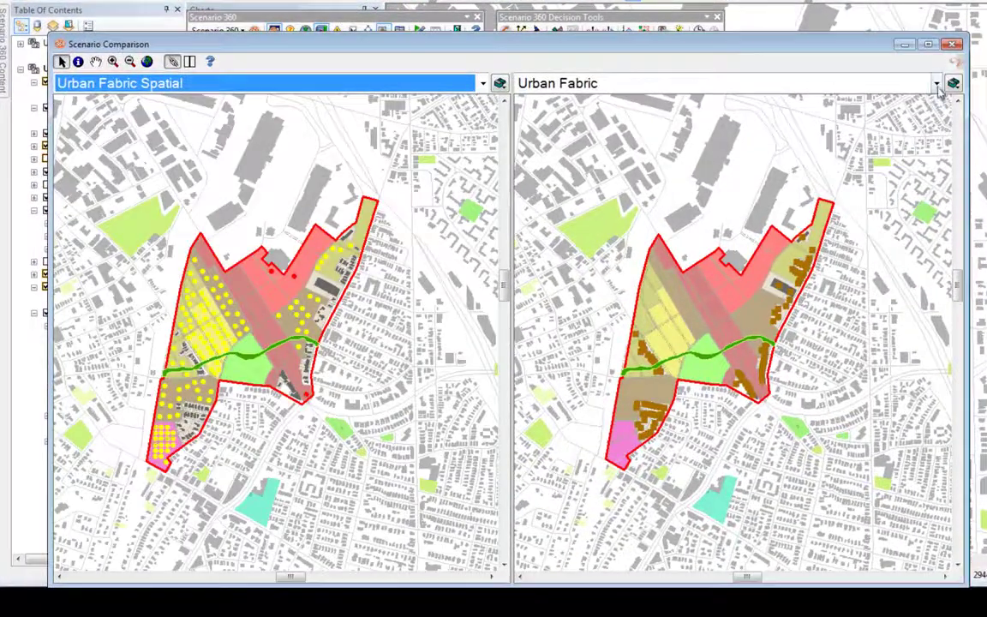
left_click(835, 87)
left_click(883, 155)
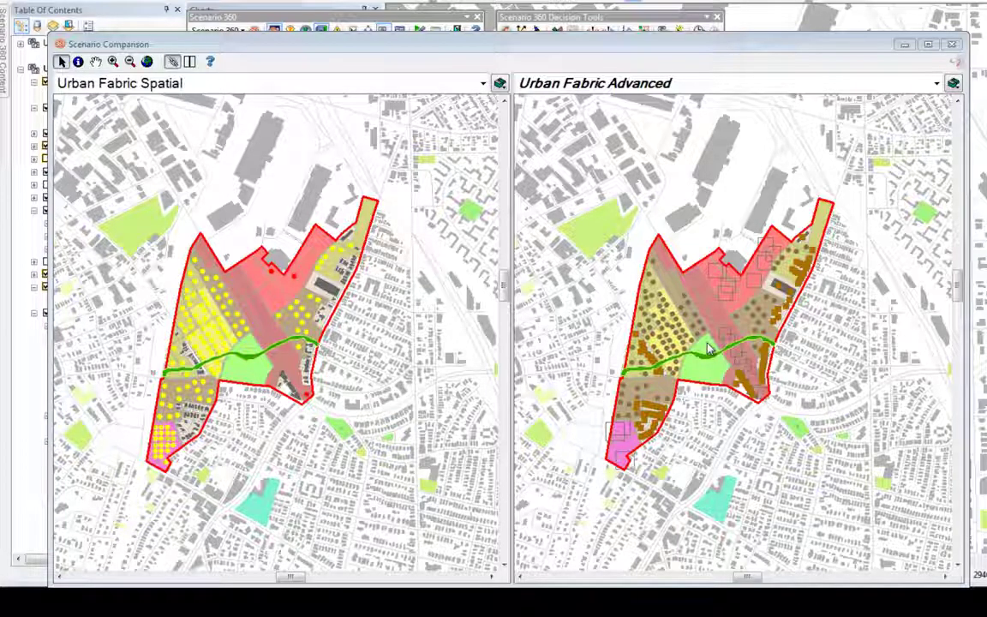
- Zoom both compared maps into the redevelopment area, then close Scenario Comparison
left_click(113, 63)
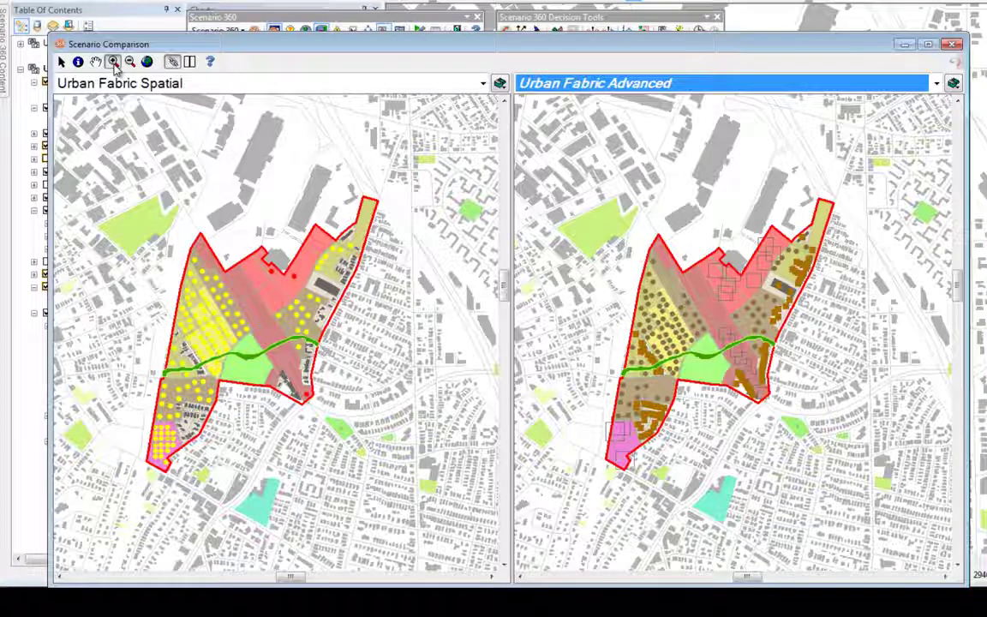
left_click_drag(108, 181, 343, 420)
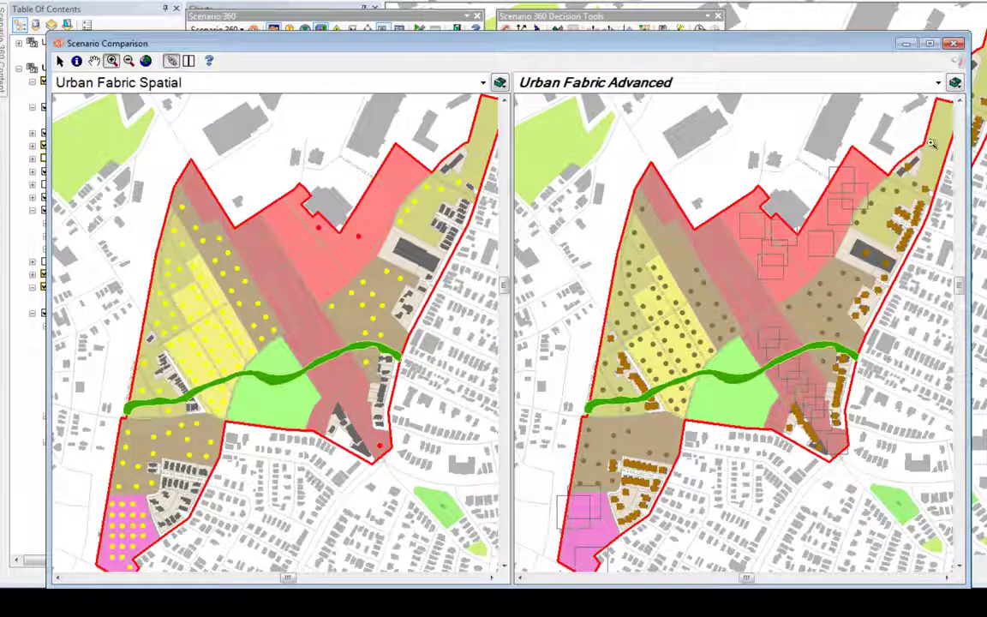
left_click(956, 44)
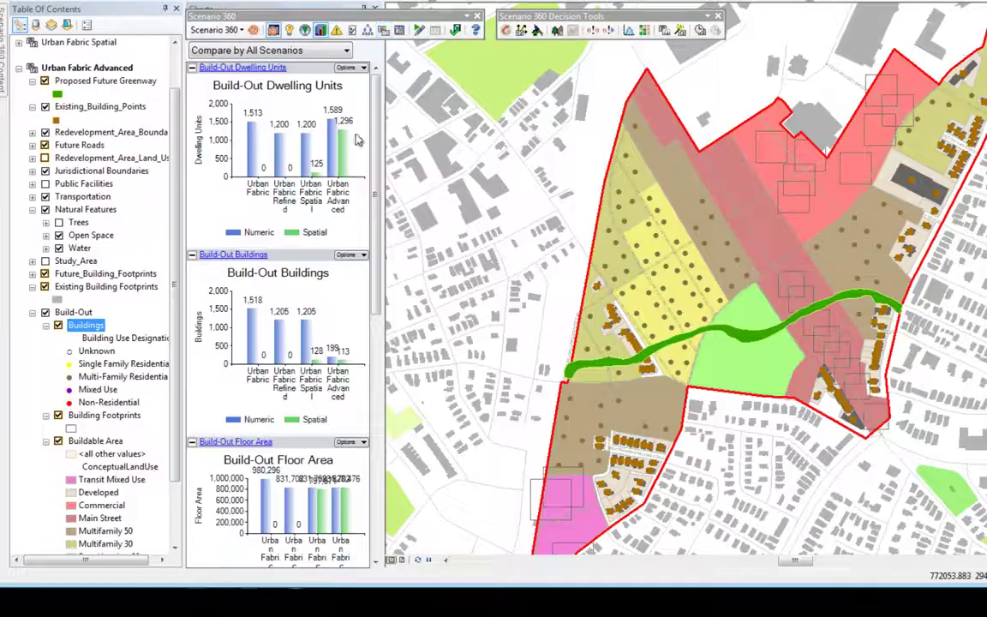